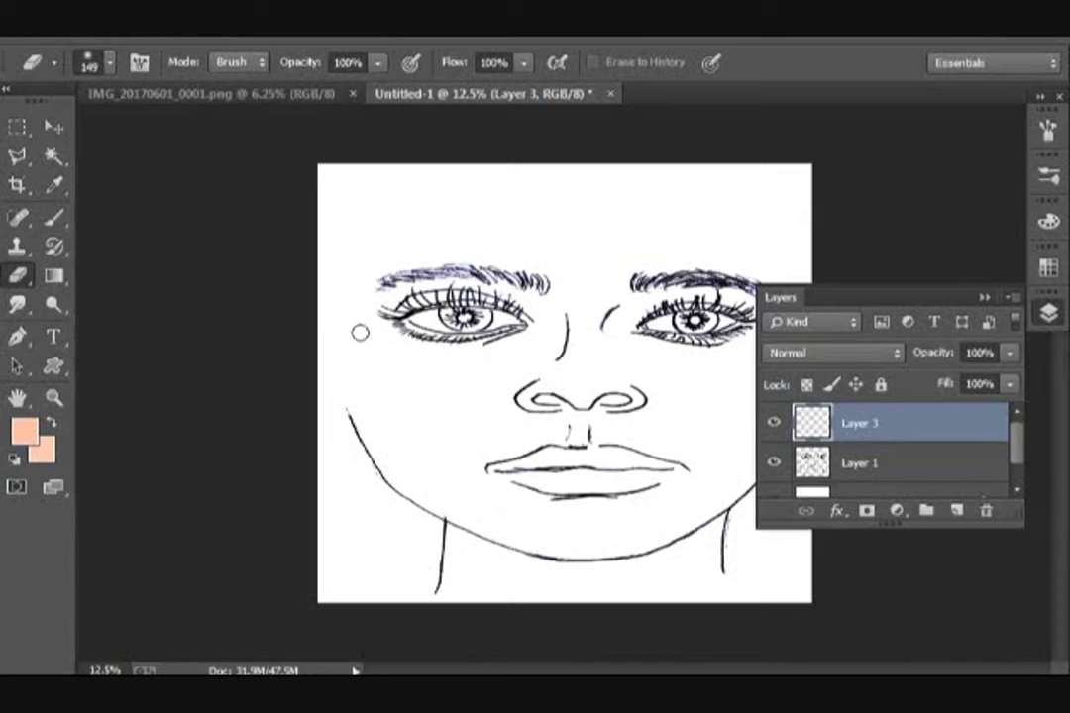
# - Set Layer 3 to Multiply and fill it with peach
pyautogui.click(827, 353)
pyautogui.click(784, 91)
pyautogui.click(637, 315)
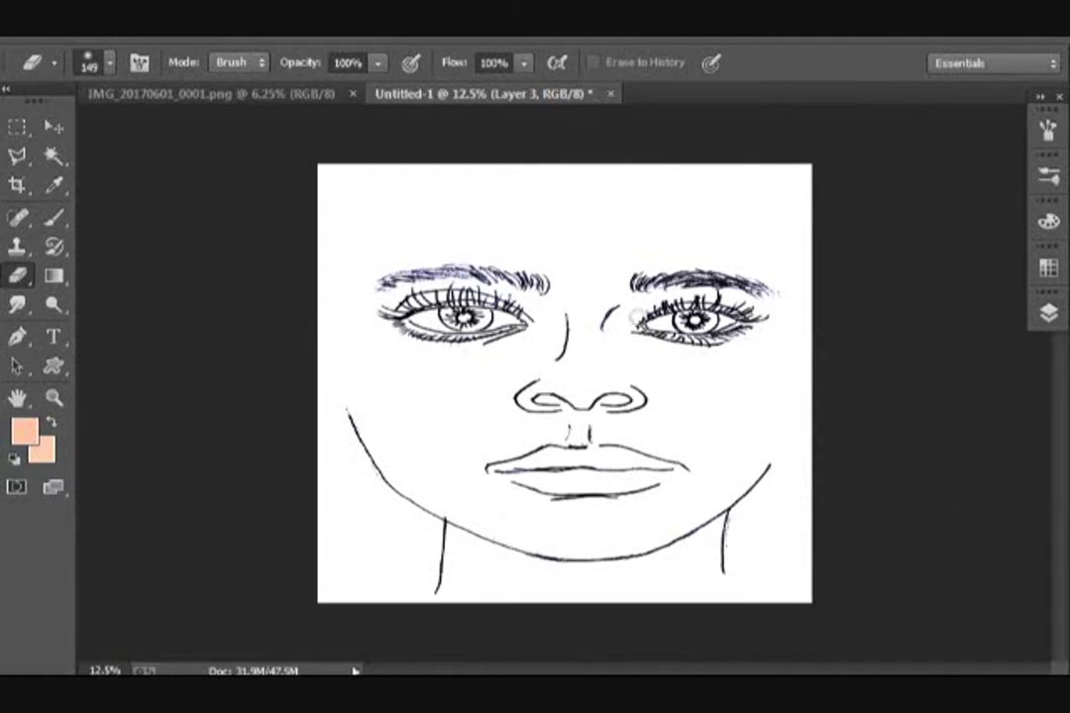
pyautogui.hotkey('shift', 'F5')
pyautogui.click(837, 307)
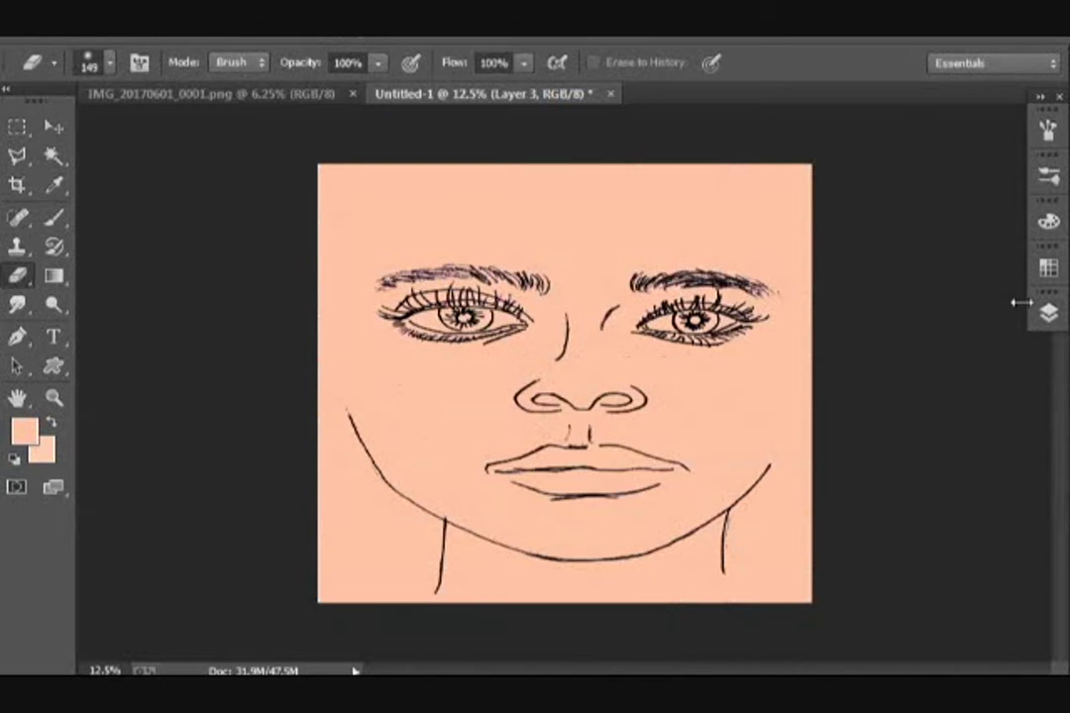
# - Erase the peach beside the neck on both sides with a large soft eraser
pyautogui.rightClick(358, 527)
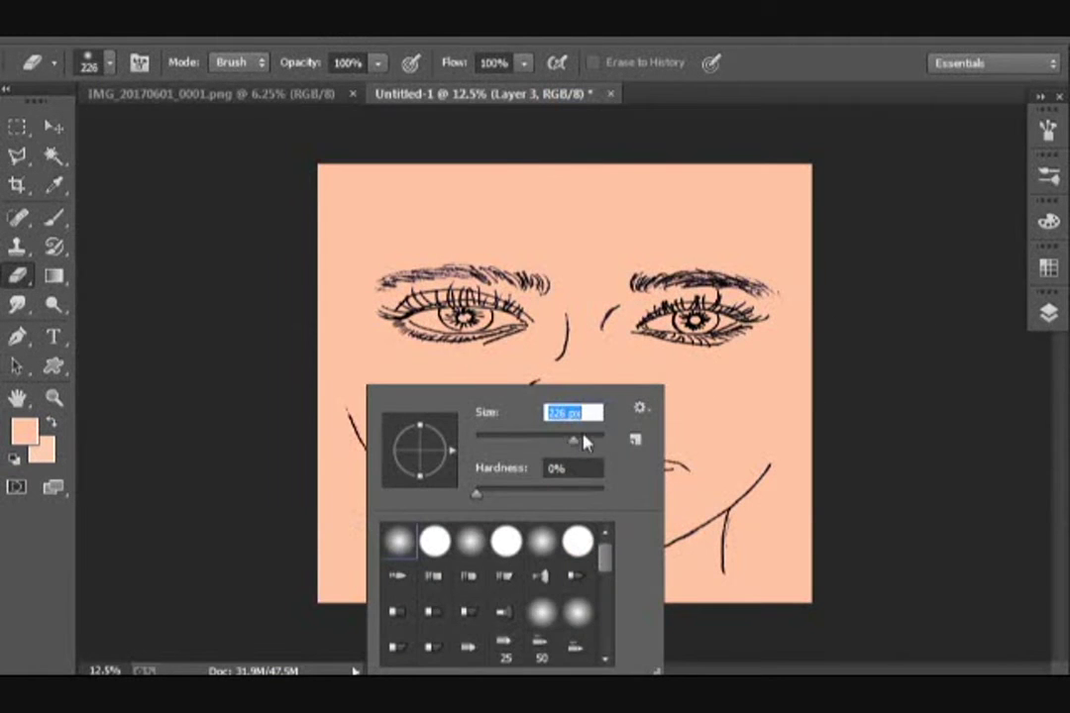
pyautogui.press('Return')
pyautogui.moveTo(325, 576)
pyautogui.mouseDown()
pyautogui.moveTo(344, 561)
pyautogui.moveTo(322, 437)
pyautogui.moveTo(411, 518)
pyautogui.moveTo(425, 562)
pyautogui.moveTo(382, 580)
pyautogui.moveTo(330, 514)
pyautogui.mouseUp()
pyautogui.moveTo(787, 595)
pyautogui.mouseDown()
pyautogui.moveTo(802, 575)
pyautogui.moveTo(748, 564)
pyautogui.moveTo(743, 528)
pyautogui.moveTo(780, 485)
pyautogui.moveTo(785, 547)
pyautogui.moveTo(831, 385)
pyautogui.mouseUp()
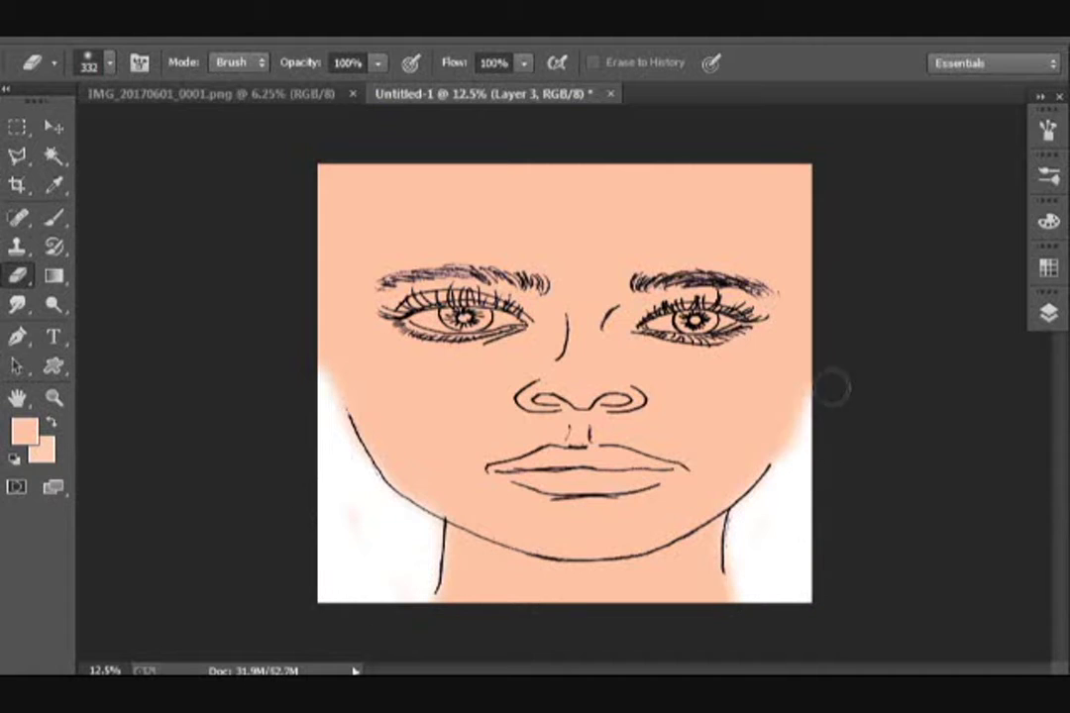
# - Erase the peach from both eye whites with a 160 px eraser
pyautogui.rightClick(477, 317)
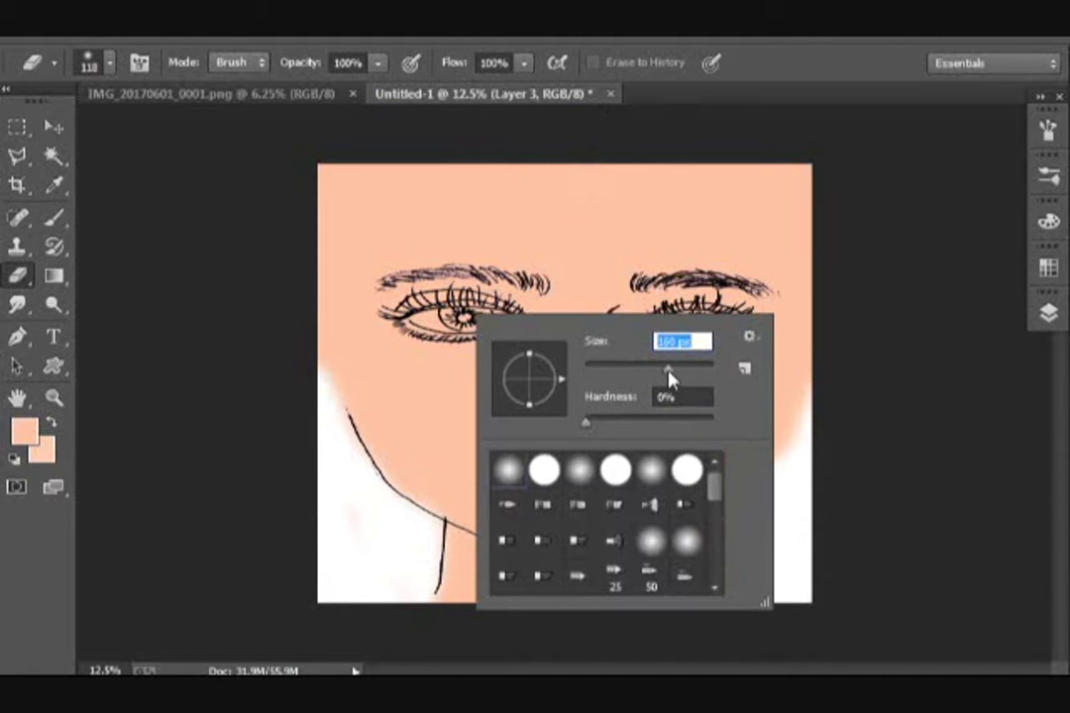
pyautogui.write('160')
pyautogui.press('Return')
pyautogui.moveTo(477, 317); pyautogui.dragTo(505, 319)
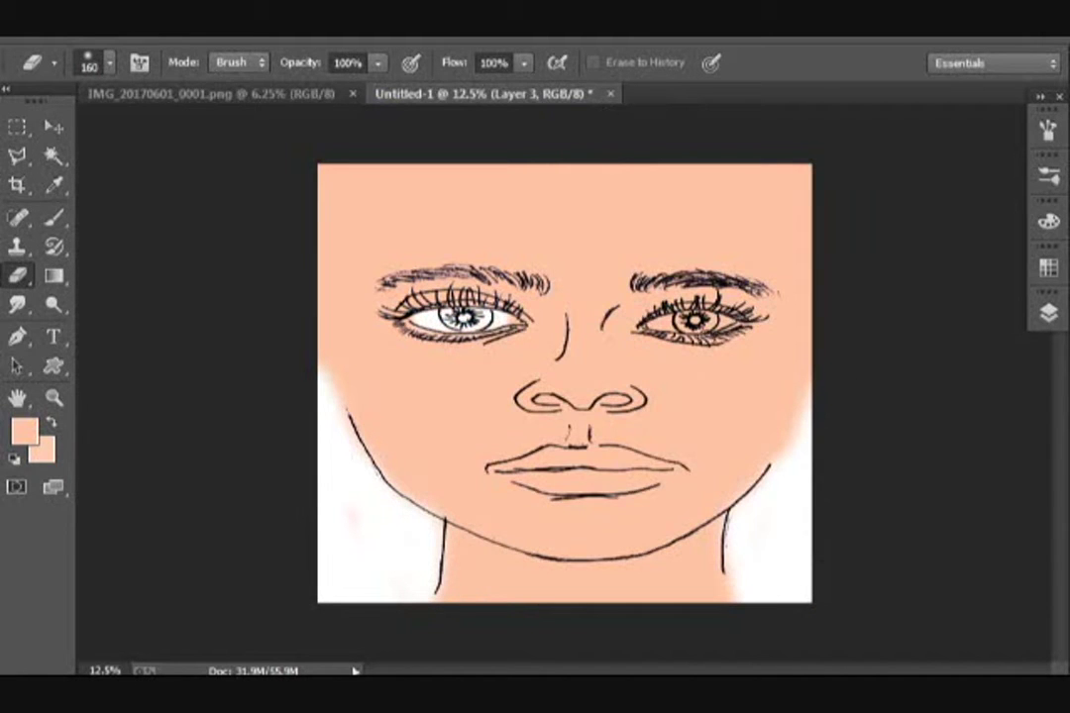
pyautogui.moveTo(701, 319); pyautogui.dragTo(729, 319)
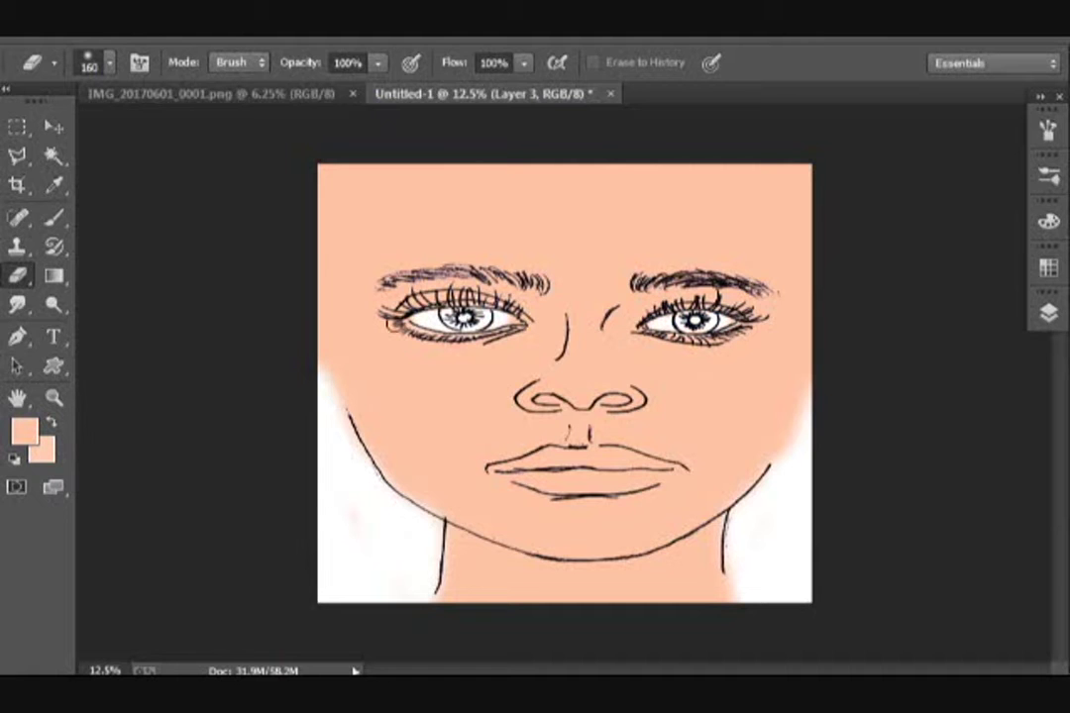
# - Add a new Layer 4 with Multiply blending
pyautogui.click(1047, 313)
pyautogui.click(955, 509)
pyautogui.click(872, 356)
pyautogui.click(818, 96)
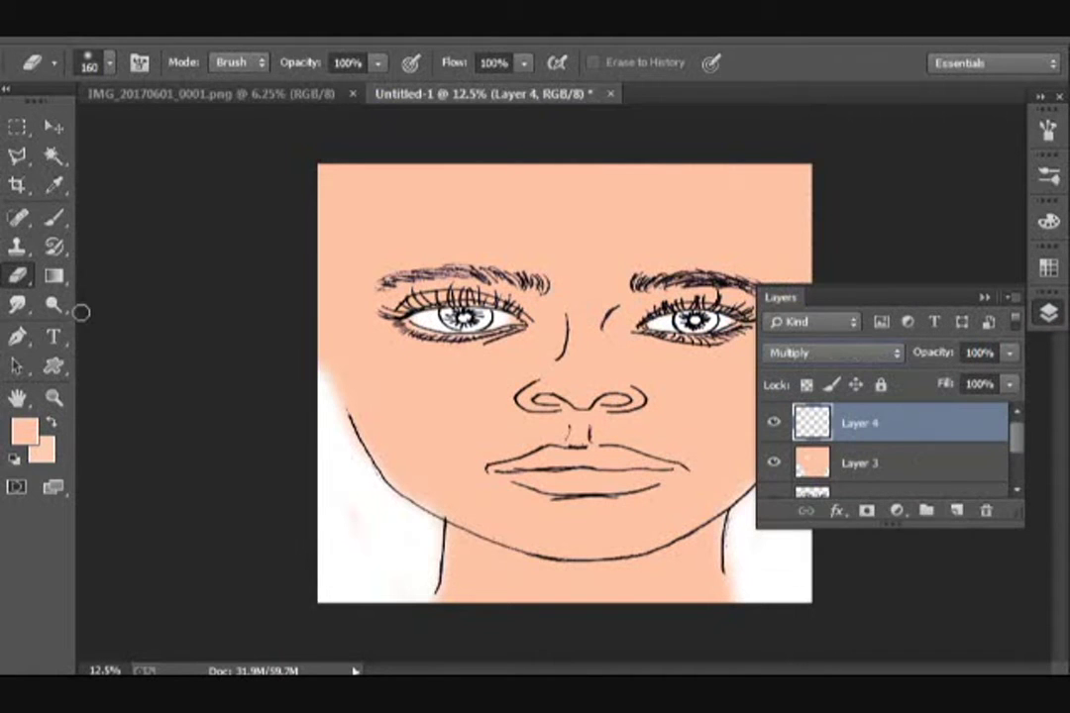
# - Make green the painting colour on a 156 px soft brush
pyautogui.click(1047, 267)
pyautogui.keyDown('ctrl'); pyautogui.click(877, 347); pyautogui.keyUp('ctrl')
pyautogui.click(50, 421)
pyautogui.click(54, 218)
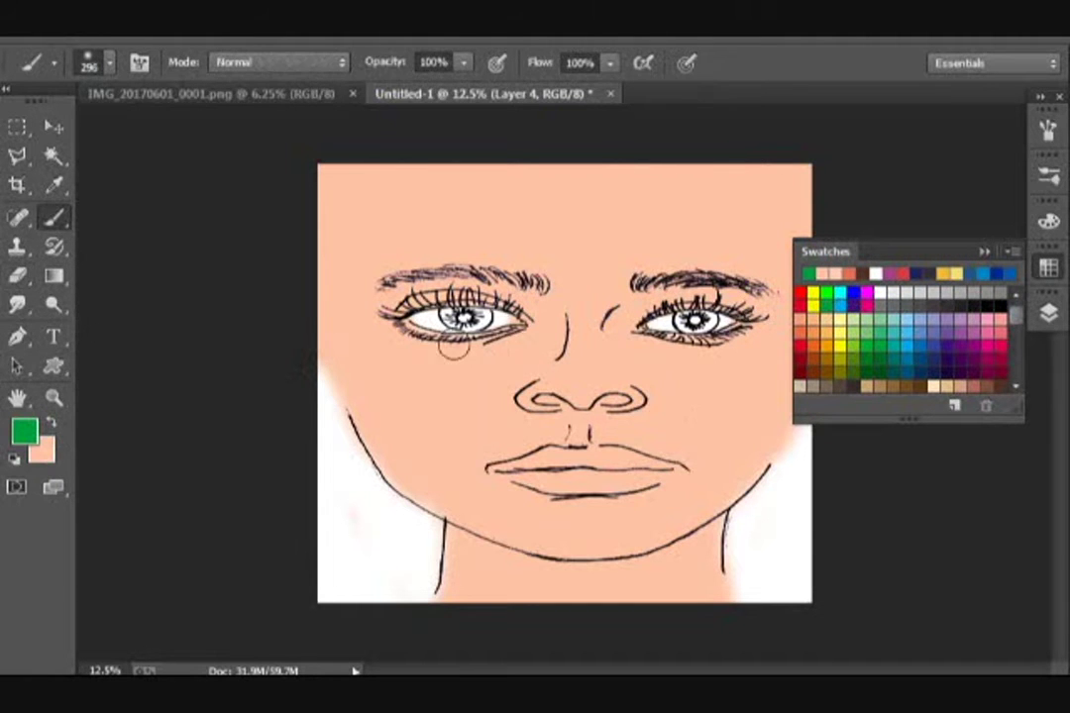
pyautogui.rightClick(476, 320)
pyautogui.moveTo(648, 374); pyautogui.dragTo(667, 375)
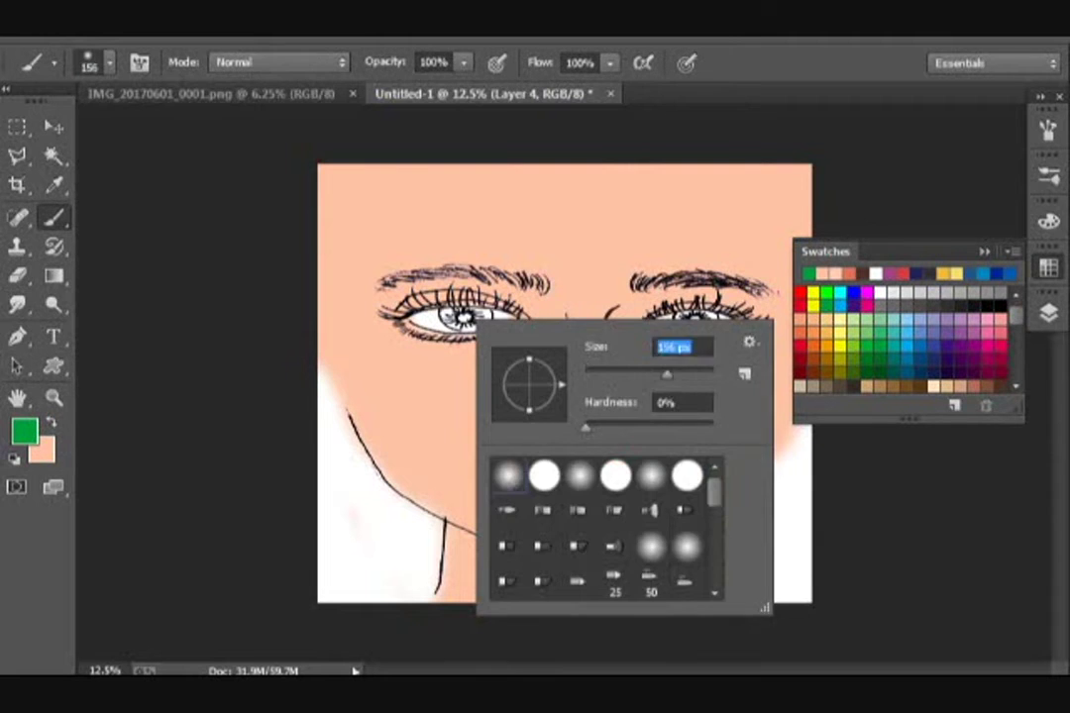
pyautogui.press('Return')
# - Paint both irises green, then set black as the painting colour
pyautogui.click(458, 317)
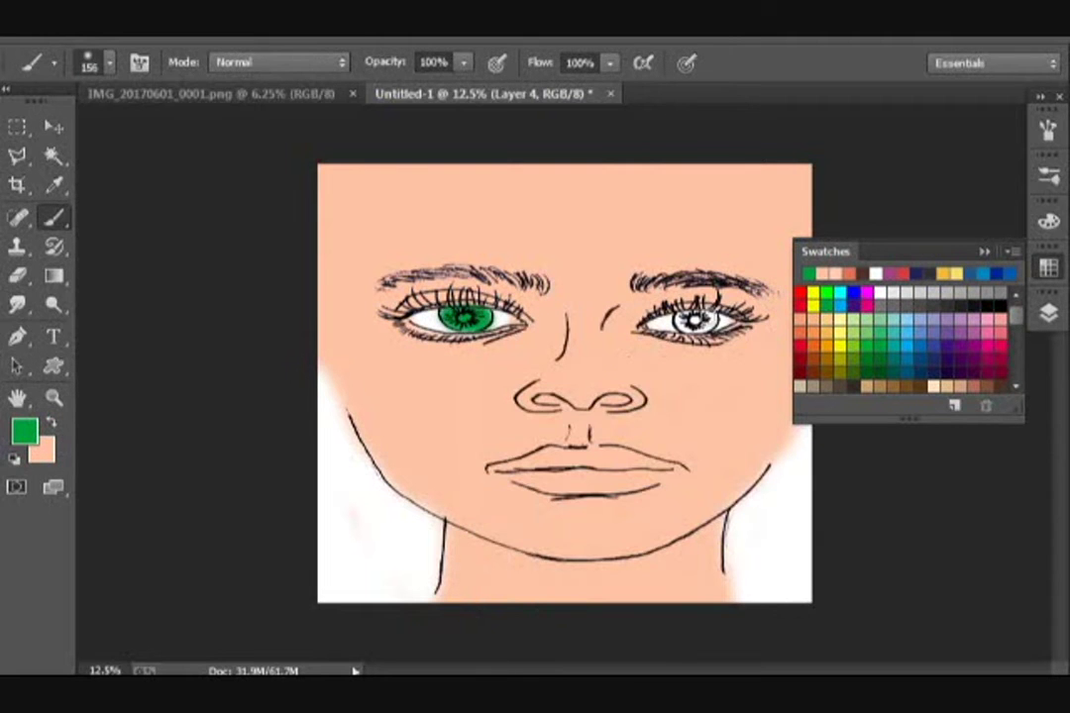
pyautogui.click(695, 320)
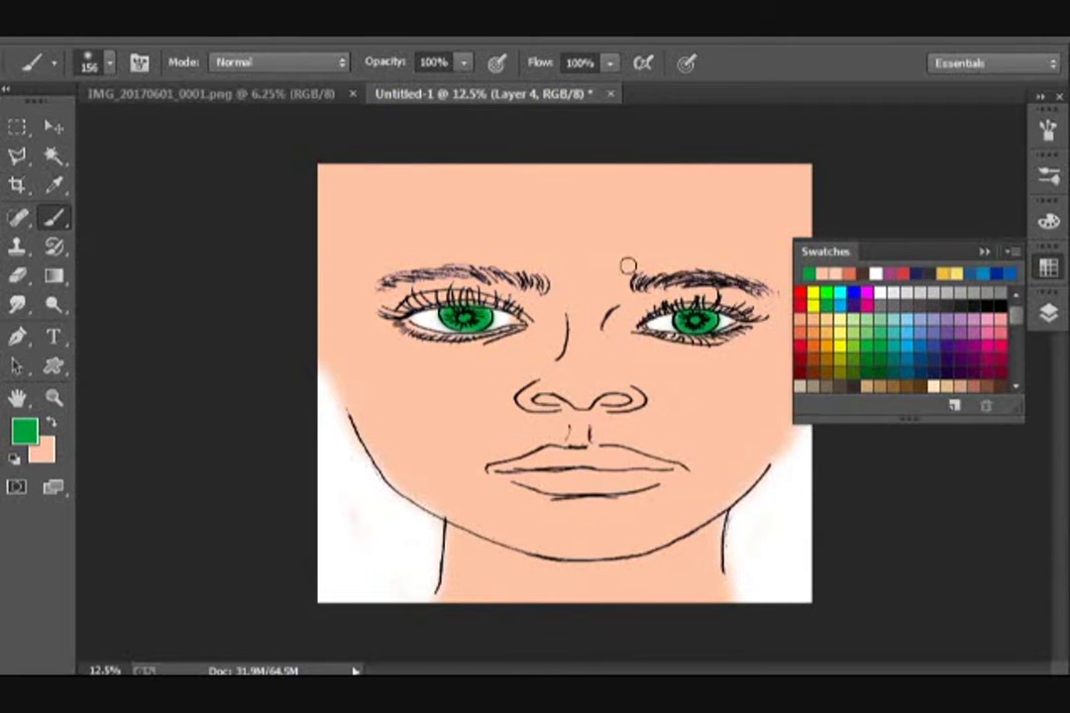
pyautogui.press('x')
pyautogui.click(999, 293)
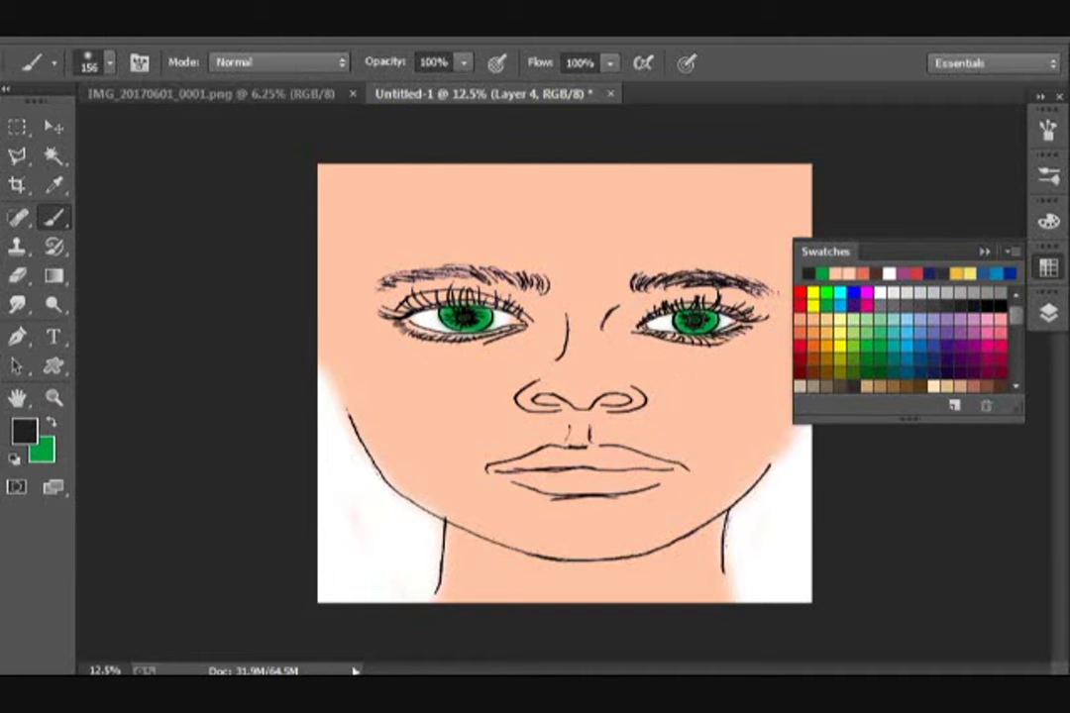
# - Pick a red swatch and brush it over both lips
pyautogui.moveTo(1015, 313); pyautogui.dragTo(1017, 332)
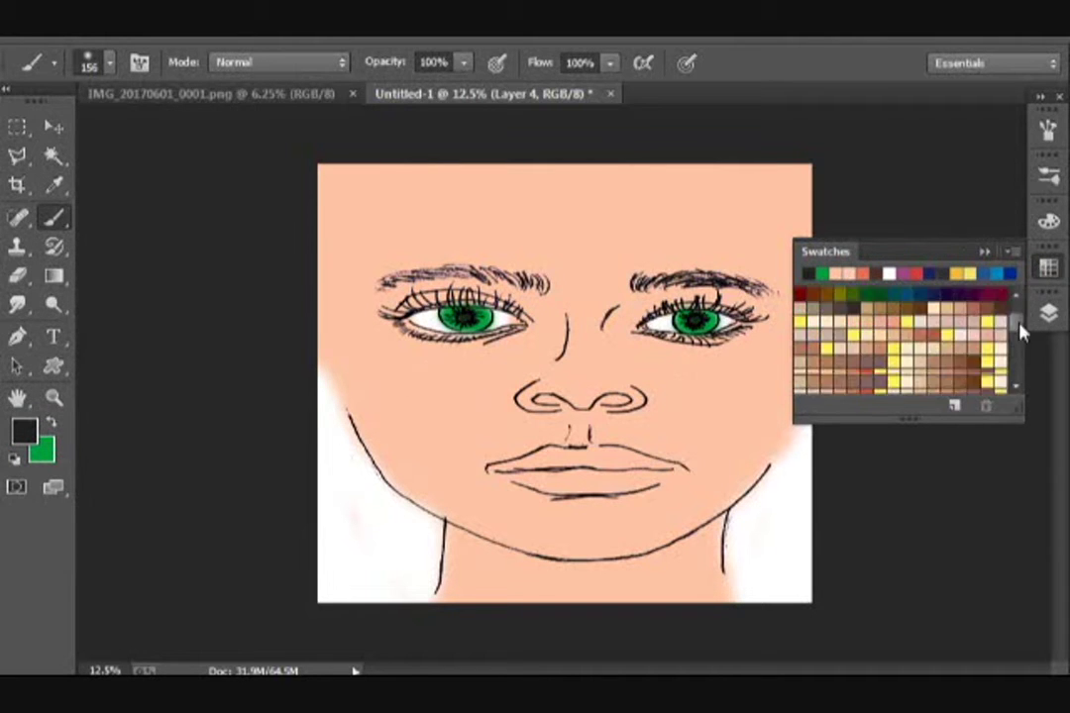
pyautogui.keyDown('ctrl'); pyautogui.click(862, 297); pyautogui.keyUp('ctrl')
pyautogui.press('x')
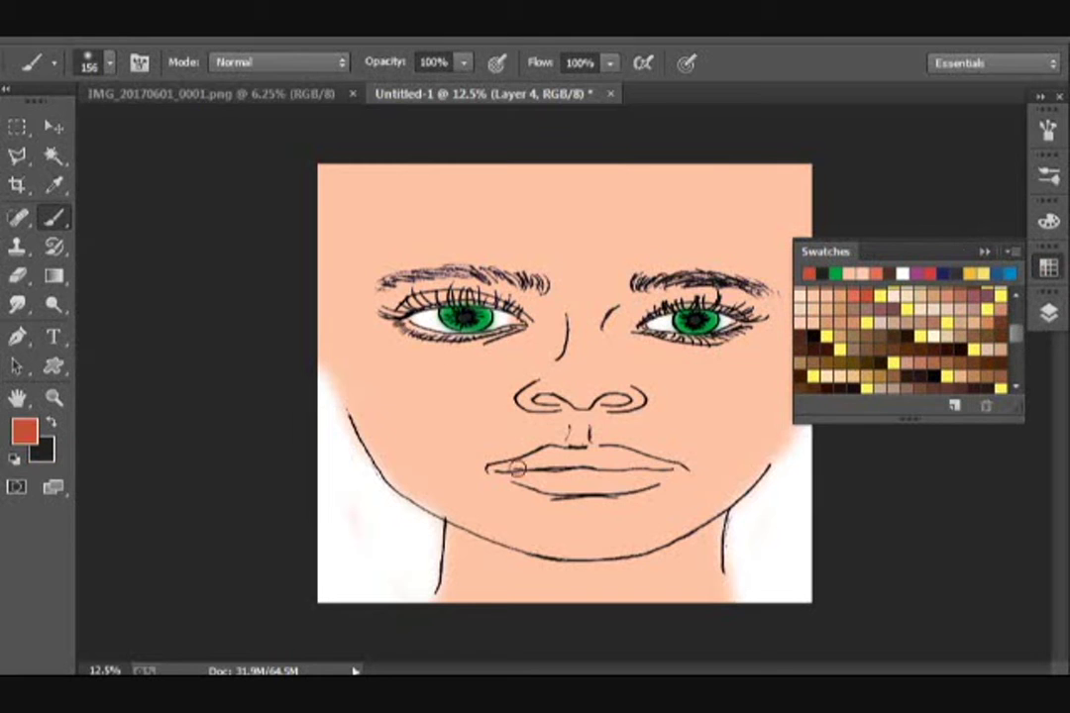
pyautogui.moveTo(500, 467)
pyautogui.mouseDown()
pyautogui.moveTo(550, 448)
pyautogui.moveTo(682, 464)
pyautogui.moveTo(616, 468)
pyautogui.moveTo(659, 477)
pyautogui.moveTo(635, 483)
pyautogui.moveTo(515, 481)
pyautogui.moveTo(542, 486)
pyautogui.mouseUp()
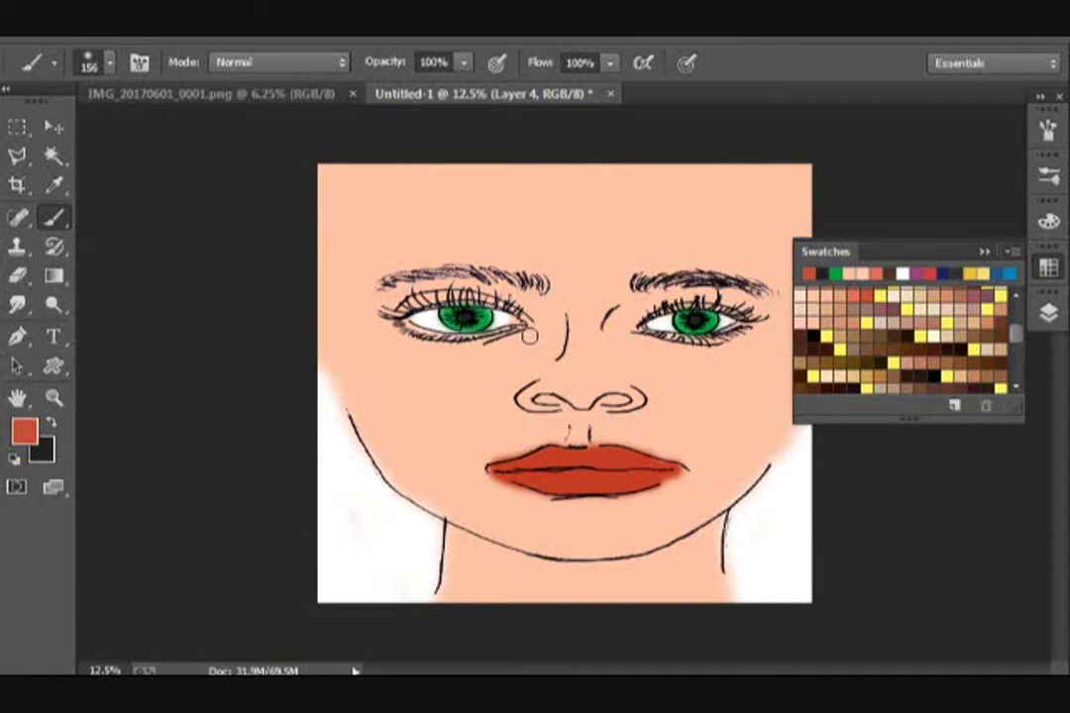
pyautogui.scroll(5, 1001, 287)
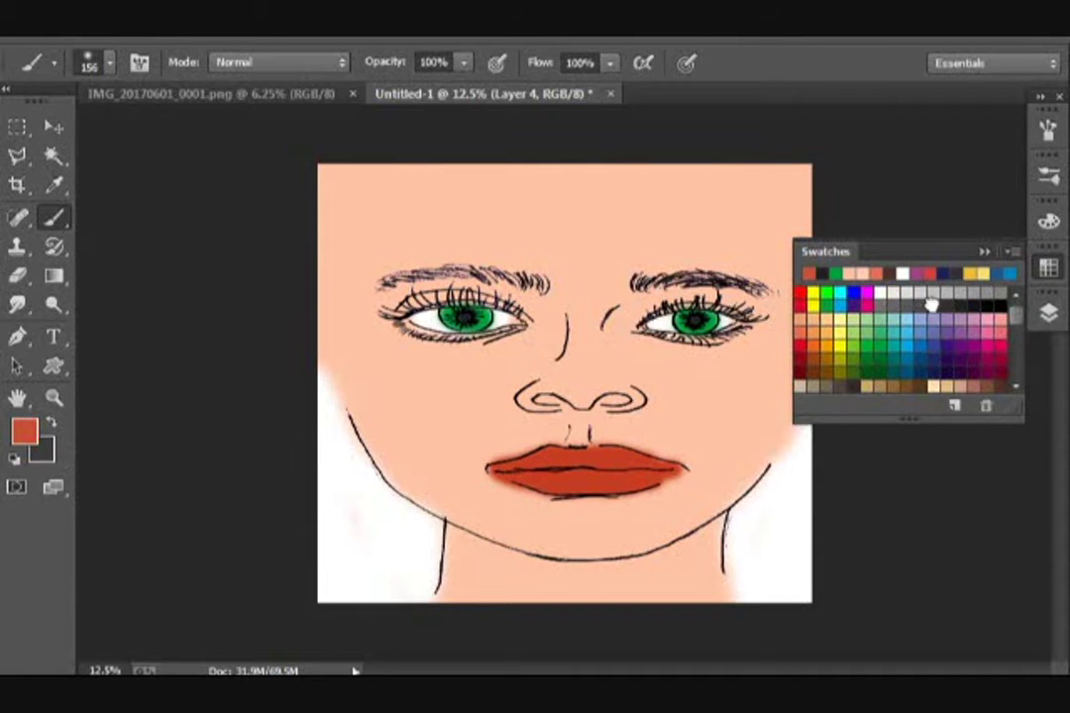
# - Add a new Layer 5 with Multiply blending, painting in black
pyautogui.click(52, 420)
pyautogui.click(1047, 313)
pyautogui.click(956, 509)
pyautogui.click(851, 353)
pyautogui.click(824, 98)
# - Paint dark brown hair across the forehead and brows, erasing the left cheek edge
pyautogui.rightClick(387, 194)
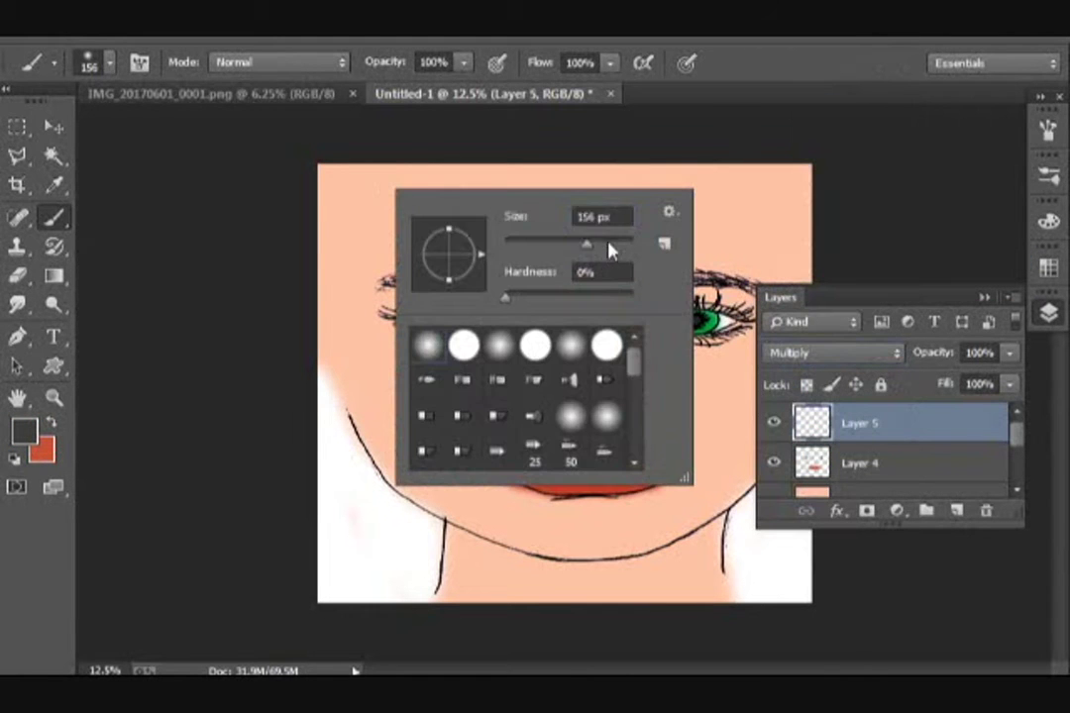
pyautogui.moveTo(342, 189); pyautogui.dragTo(800, 174)
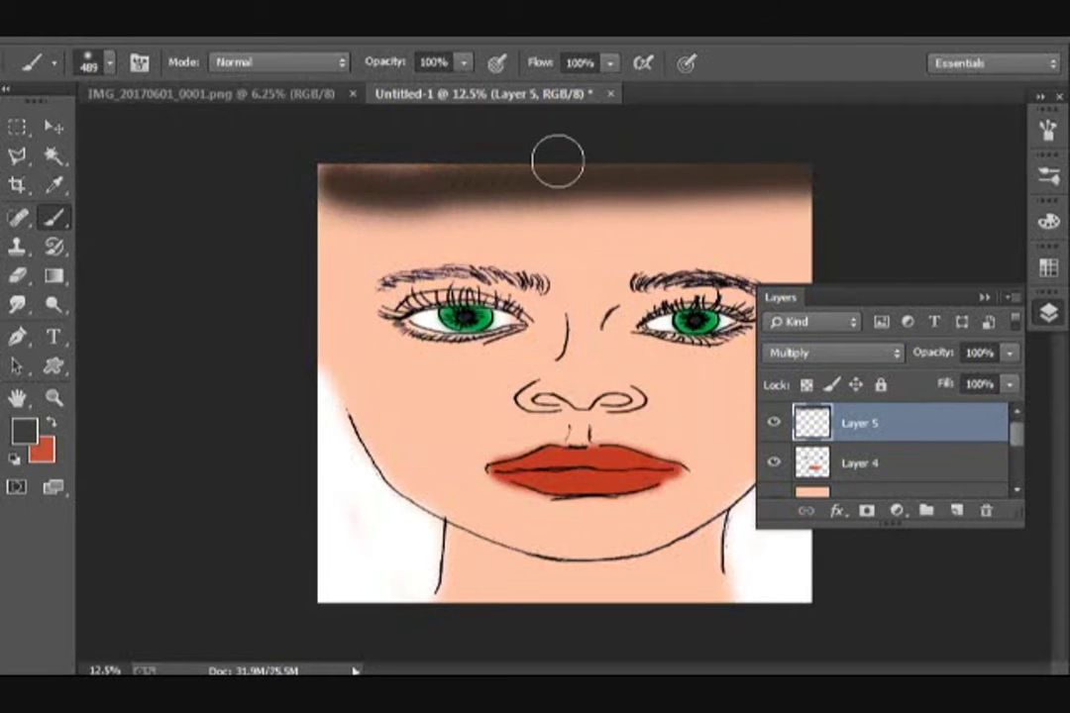
pyautogui.moveTo(320, 186)
pyautogui.mouseDown()
pyautogui.moveTo(592, 202)
pyautogui.moveTo(666, 219)
pyautogui.moveTo(372, 218)
pyautogui.moveTo(313, 228)
pyautogui.moveTo(339, 246)
pyautogui.moveTo(489, 234)
pyautogui.moveTo(535, 268)
pyautogui.moveTo(681, 238)
pyautogui.moveTo(800, 245)
pyautogui.moveTo(647, 234)
pyautogui.mouseUp()
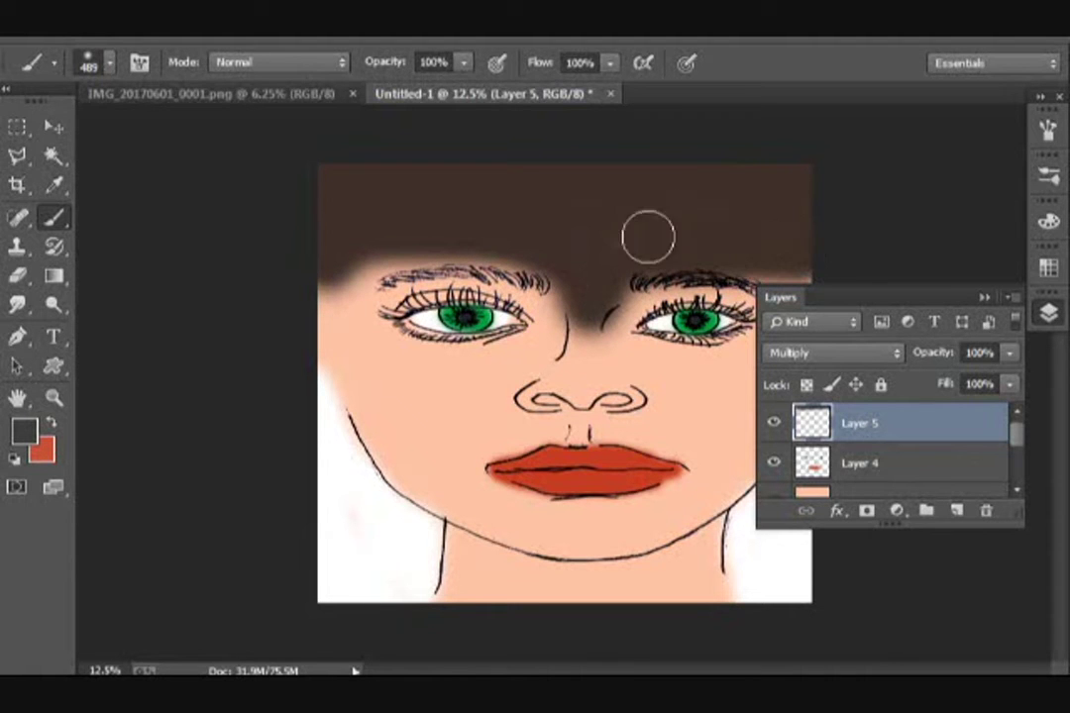
pyautogui.moveTo(436, 248)
pyautogui.mouseDown()
pyautogui.moveTo(322, 291)
pyautogui.moveTo(534, 277)
pyautogui.moveTo(580, 297)
pyautogui.moveTo(581, 317)
pyautogui.moveTo(704, 279)
pyautogui.moveTo(727, 247)
pyautogui.mouseUp()
pyautogui.press('e')
pyautogui.moveTo(339, 315); pyautogui.dragTo(327, 317)
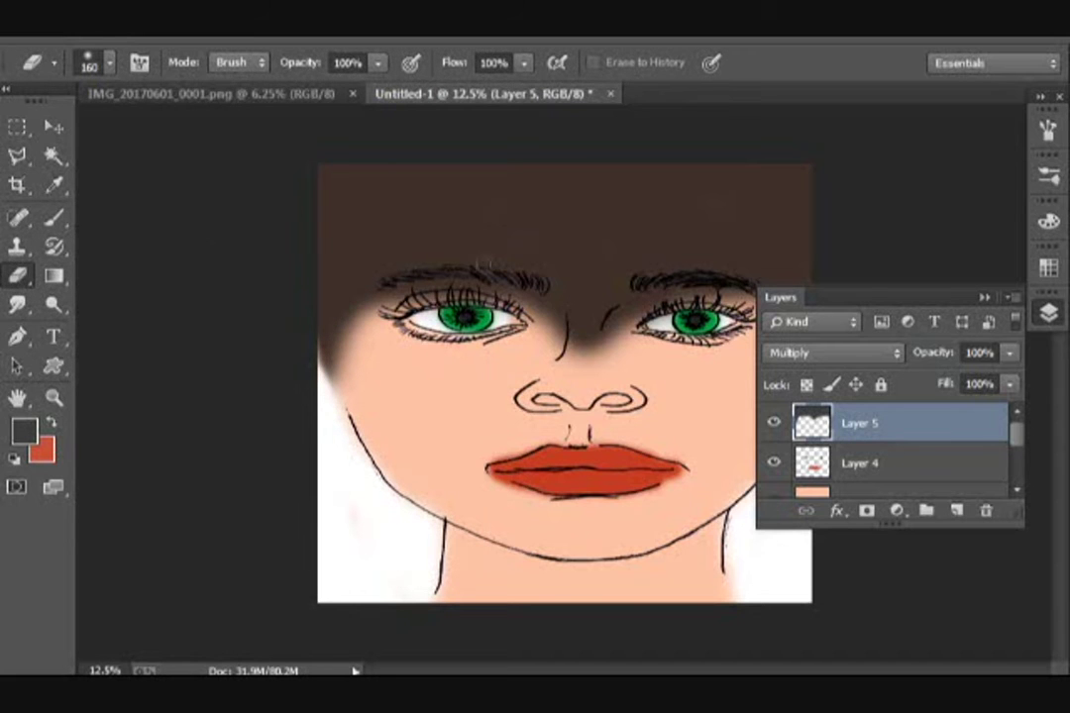
# - Select the starburst brush preset at 300 px
pyautogui.rightClick(495, 260)
pyautogui.press('b')
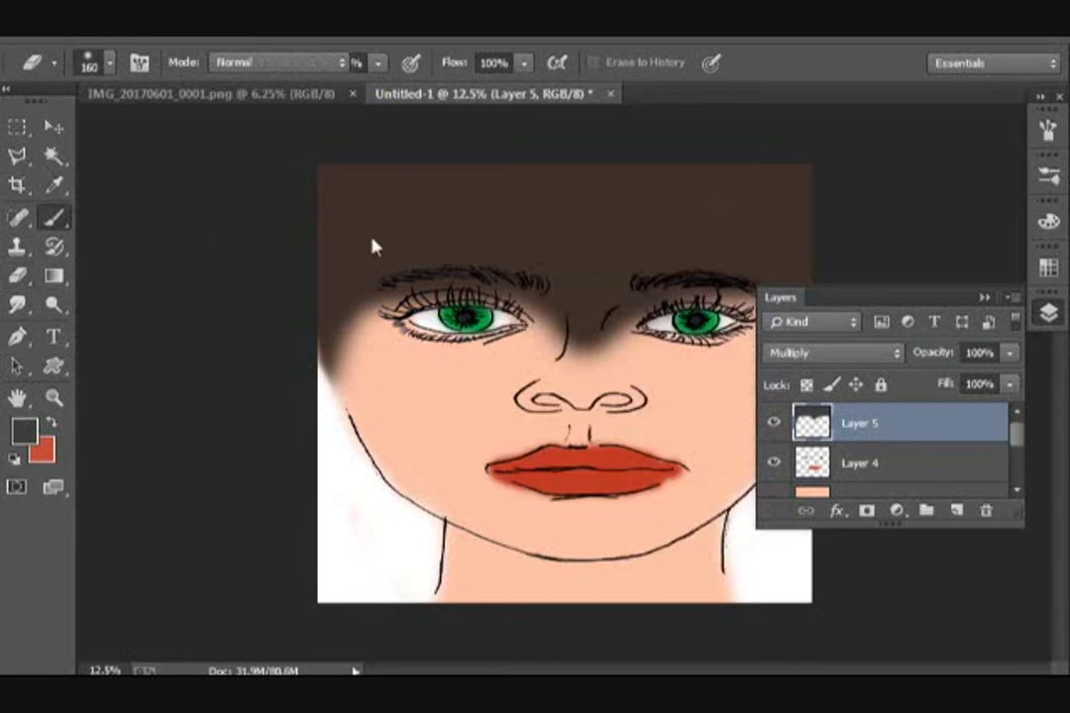
pyautogui.press('b')
pyautogui.rightClick(374, 246)
pyautogui.click(554, 425)
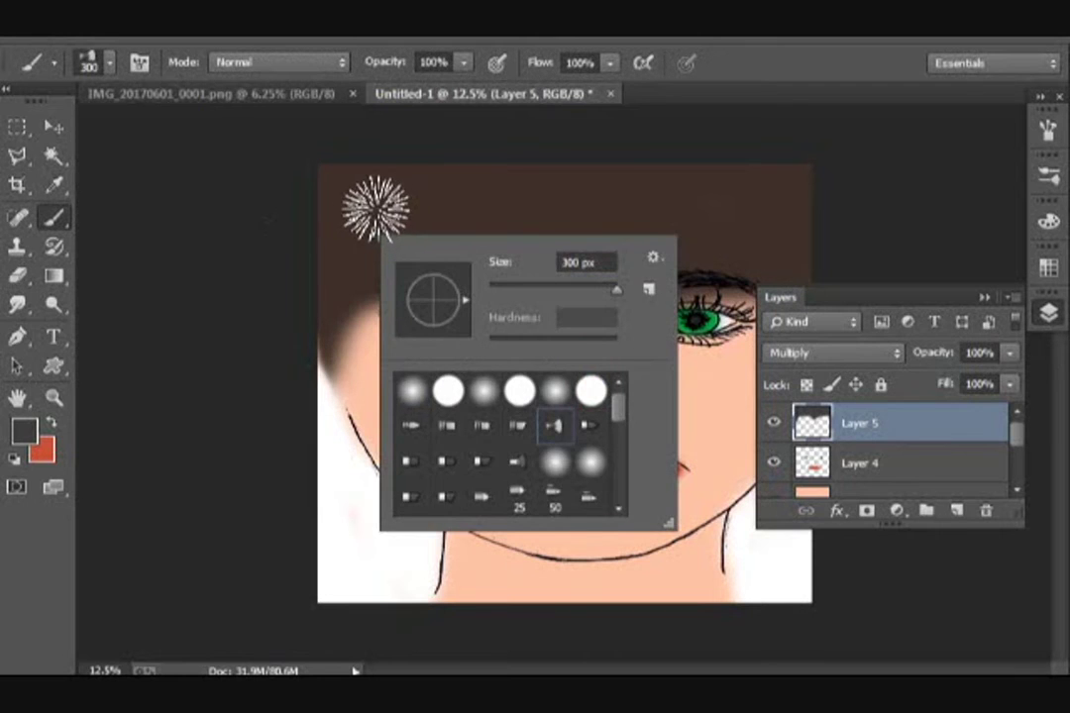
pyautogui.click(374, 208)
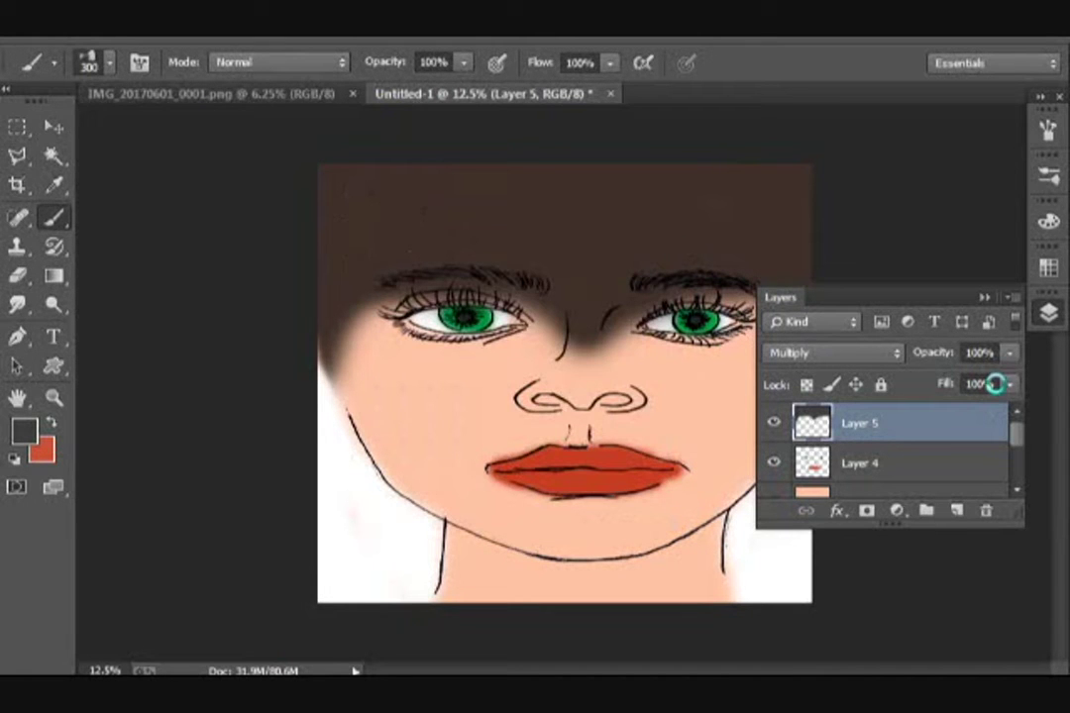
# - Add Layer 6 above the hair layer with Multiply blending
pyautogui.click(957, 511)
pyautogui.click(845, 353)
pyautogui.click(816, 95)
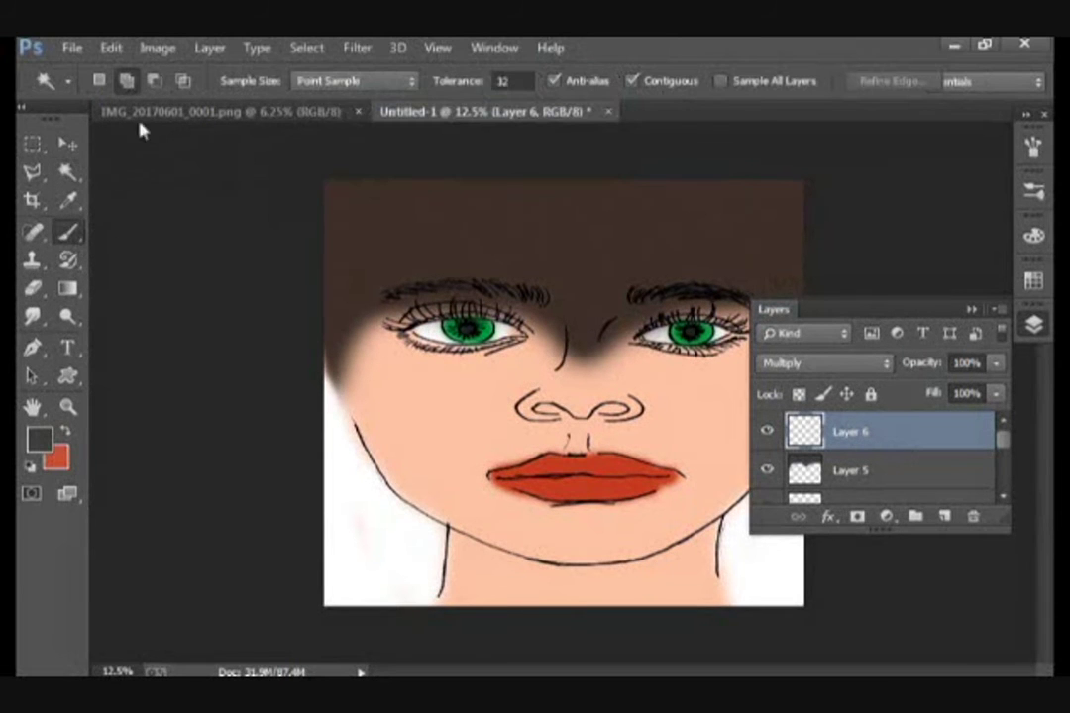
# - Set a 167 px star brush and stamp two dark stars onto the hair
pyautogui.press('b')
pyautogui.click(102, 82)
pyautogui.scroll(-2, 219, 258)
pyautogui.moveTo(262, 281); pyautogui.dragTo(263, 315)
pyautogui.scroll(-1, 259, 312)
pyautogui.scroll(-1, 258, 310)
pyautogui.scroll(-1, 258, 310)
pyautogui.click(57, 330)
pyautogui.moveTo(177, 148); pyautogui.dragTo(214, 148)
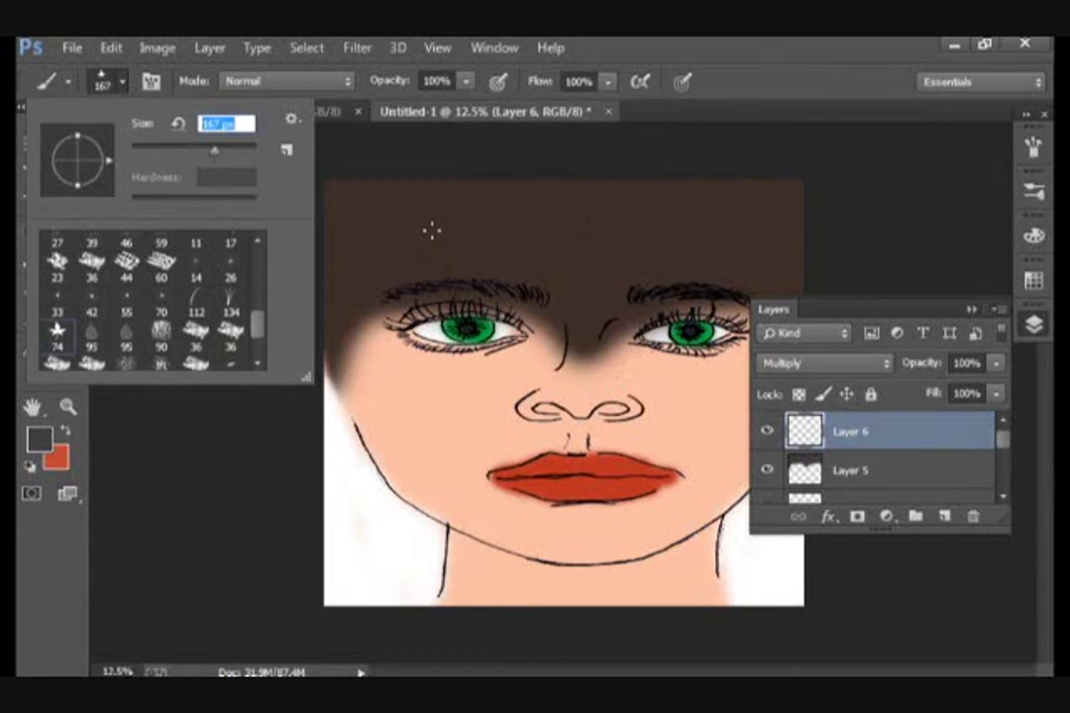
pyautogui.press('Return')
pyautogui.click(431, 230)
pyautogui.click(411, 265)
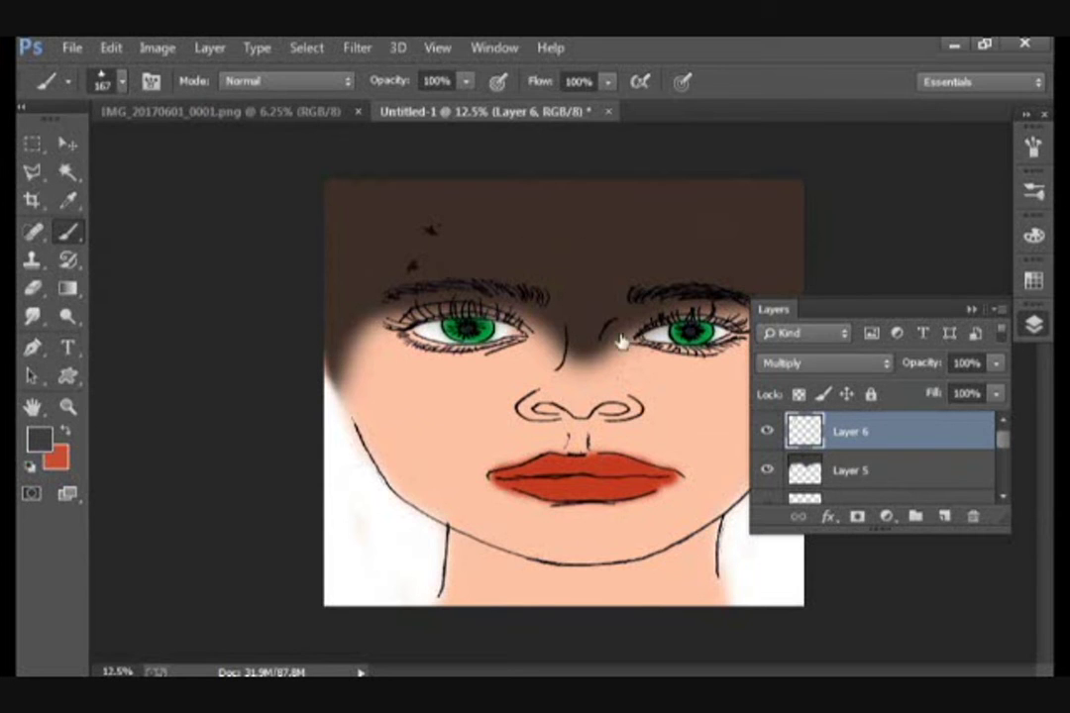
# - Select the dark hair on Layer 5 with the Magic Wand, then return to brushing on Layer 6
pyautogui.click(852, 470)
pyautogui.click(67, 172)
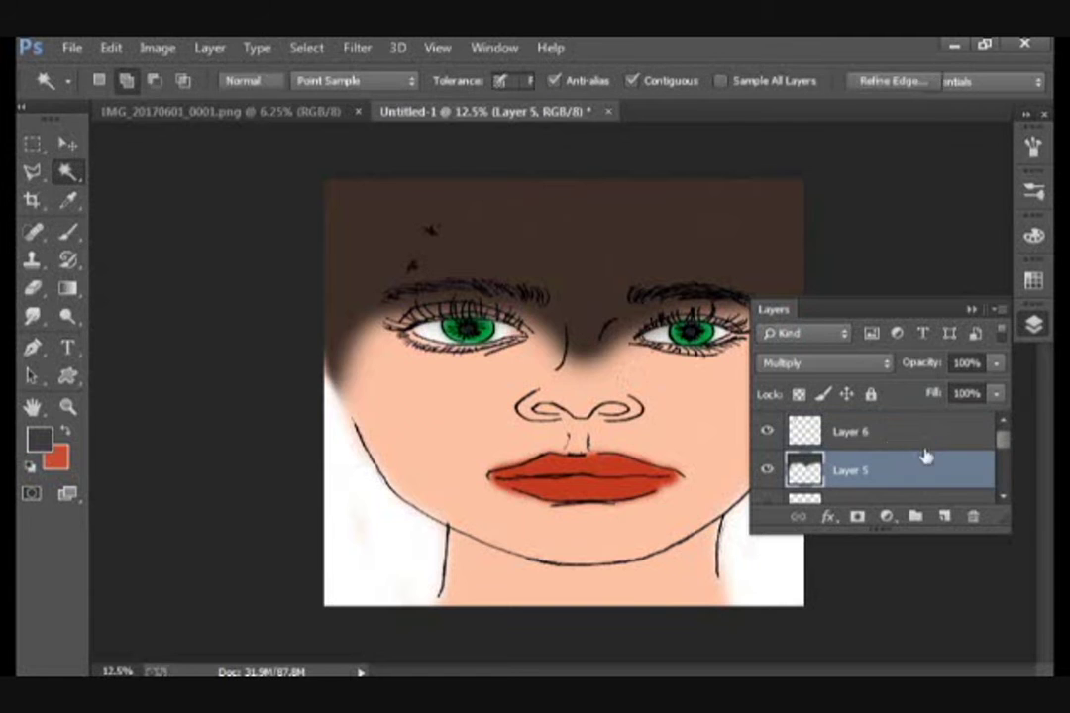
pyautogui.click(891, 432)
pyautogui.click(573, 246)
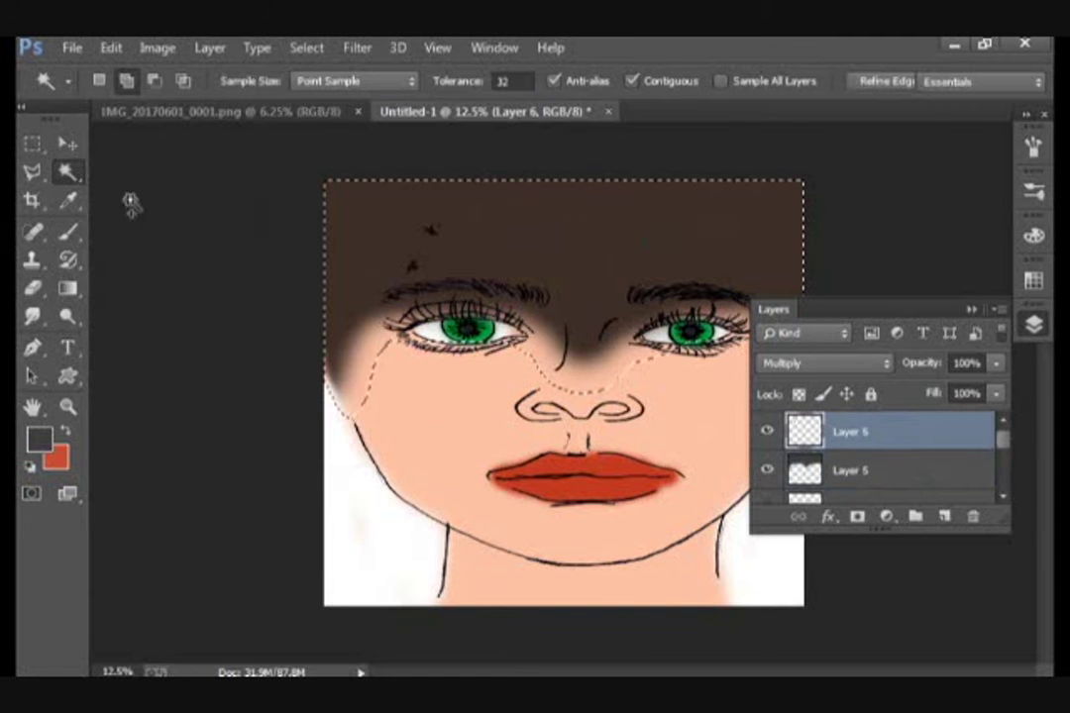
pyautogui.click(68, 230)
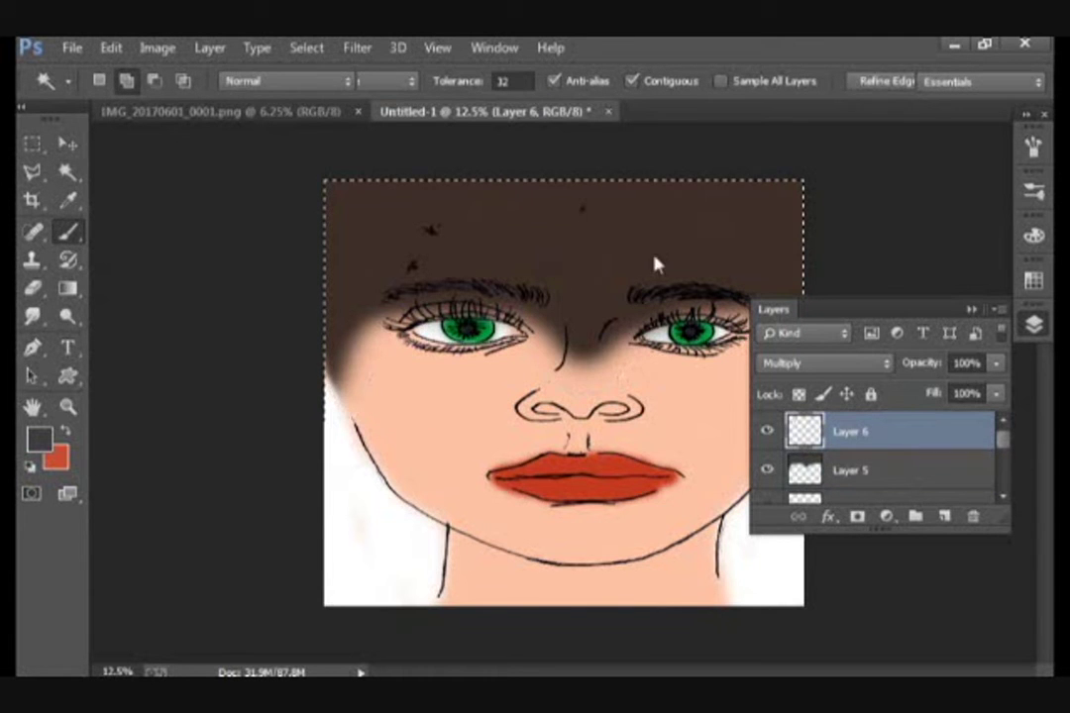
pyautogui.hotkey('ctrl', 'a')
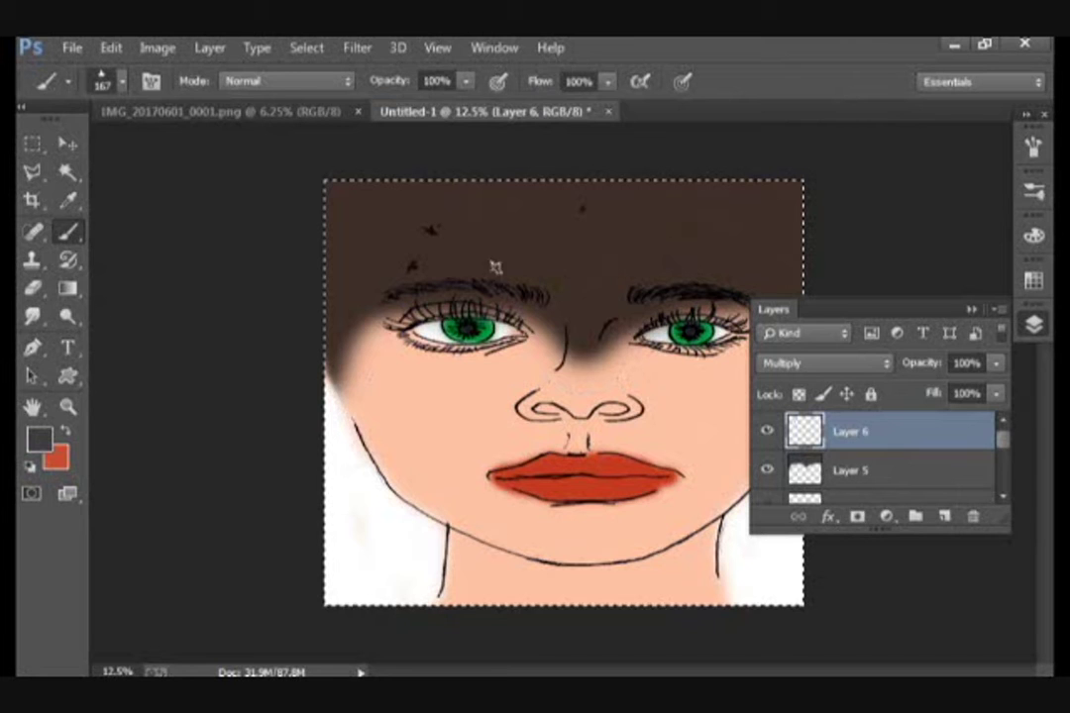
pyautogui.click(884, 472)
pyautogui.hotkey('ctrl', 'd')
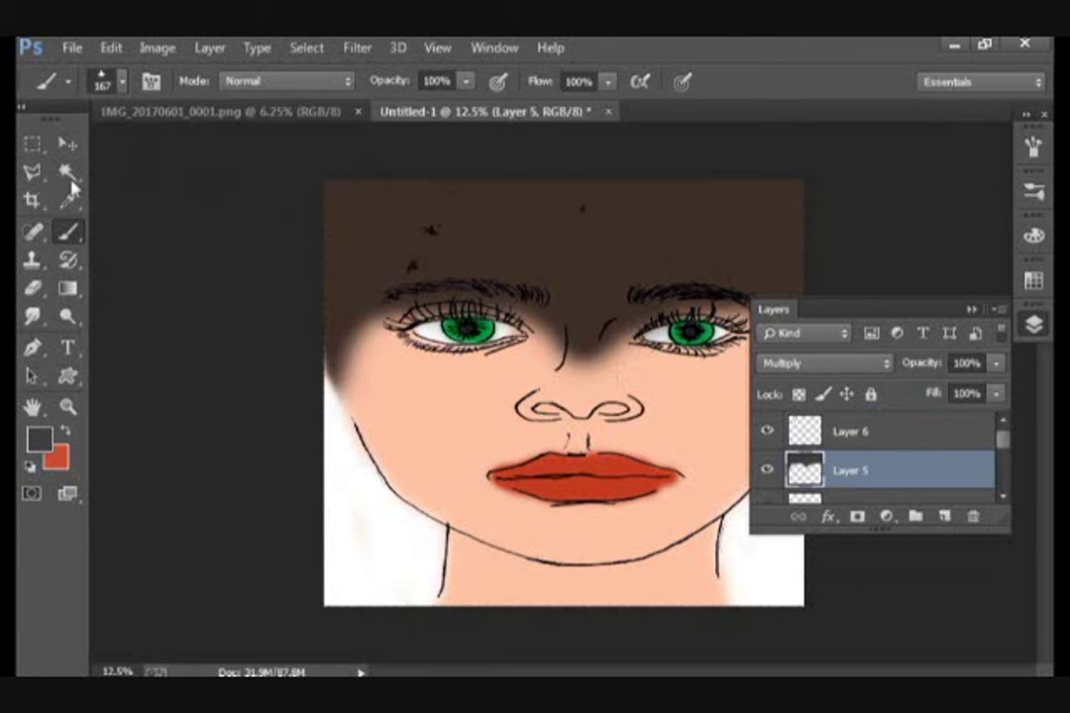
pyautogui.click(67, 171)
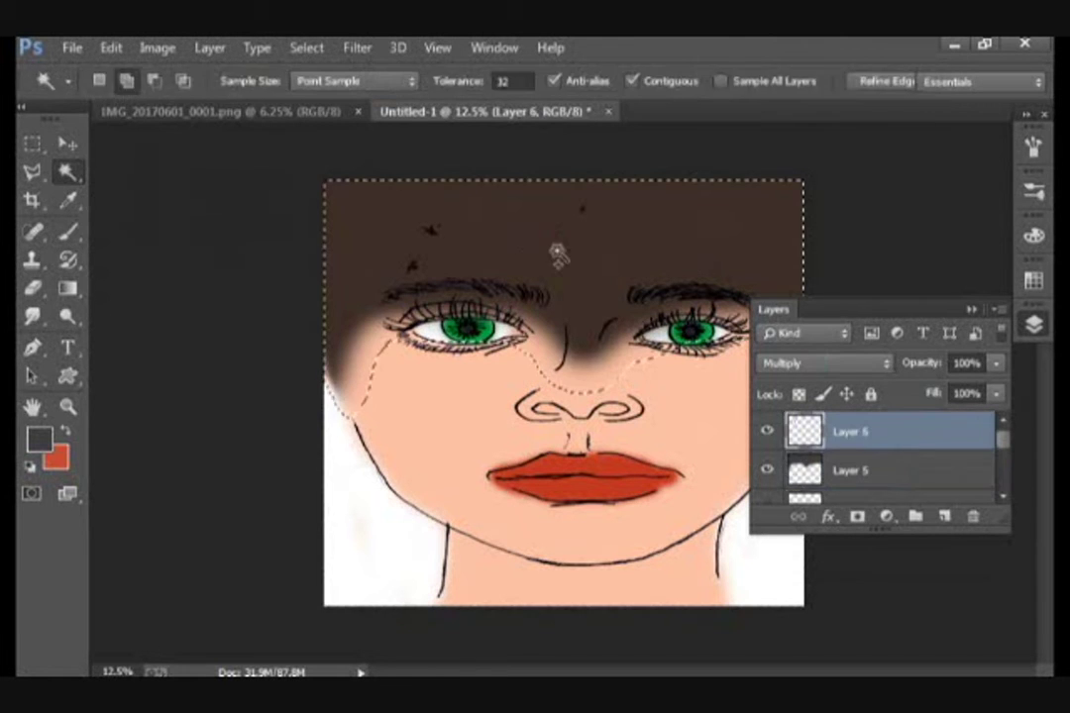
pyautogui.press('b')
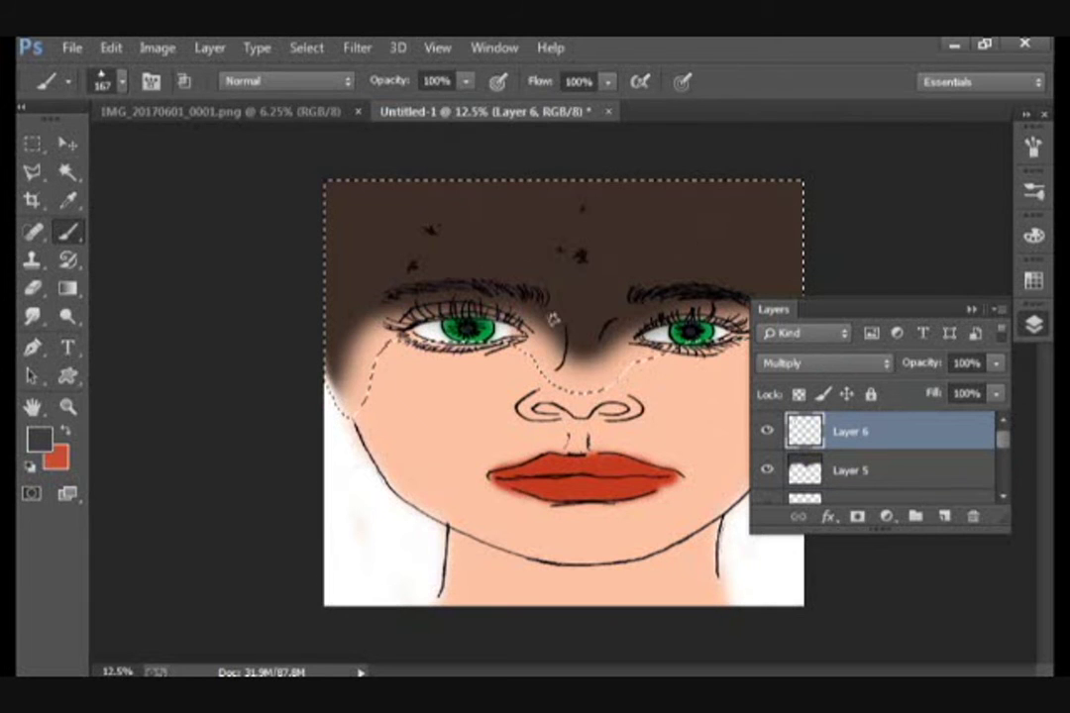
# - Scatter dark and reddish-brown stars across the hair and nose bridge
pyautogui.moveTo(392, 215)
pyautogui.mouseDown()
pyautogui.moveTo(672, 234)
pyautogui.moveTo(588, 269)
pyautogui.mouseUp()
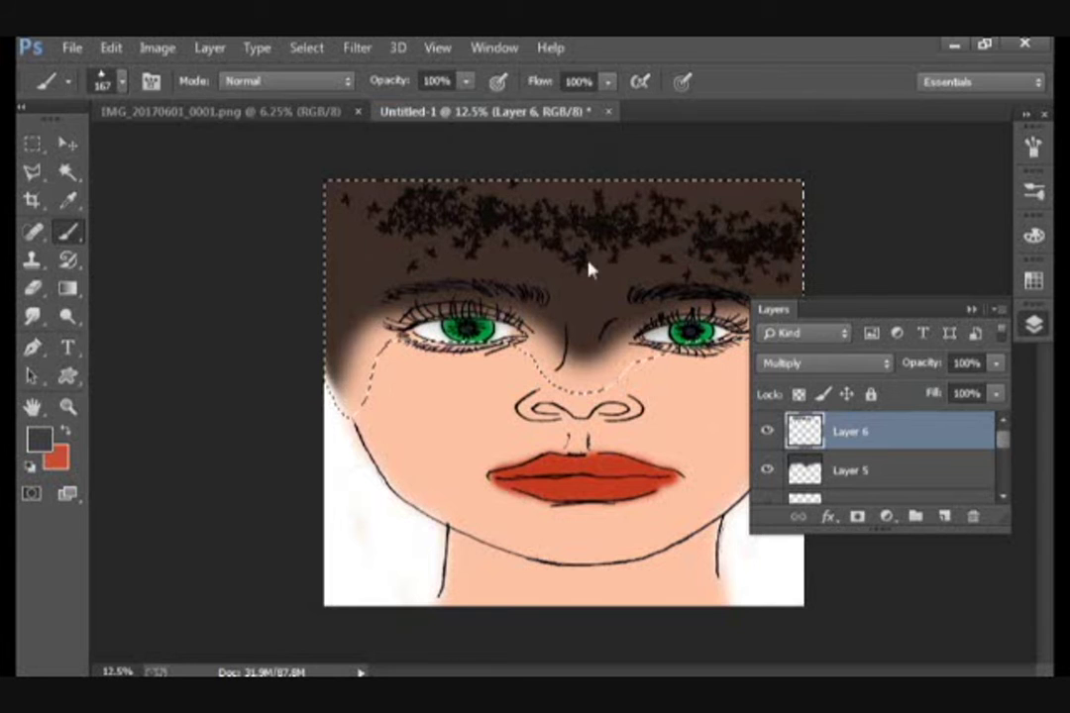
pyautogui.moveTo(394, 252); pyautogui.dragTo(546, 254)
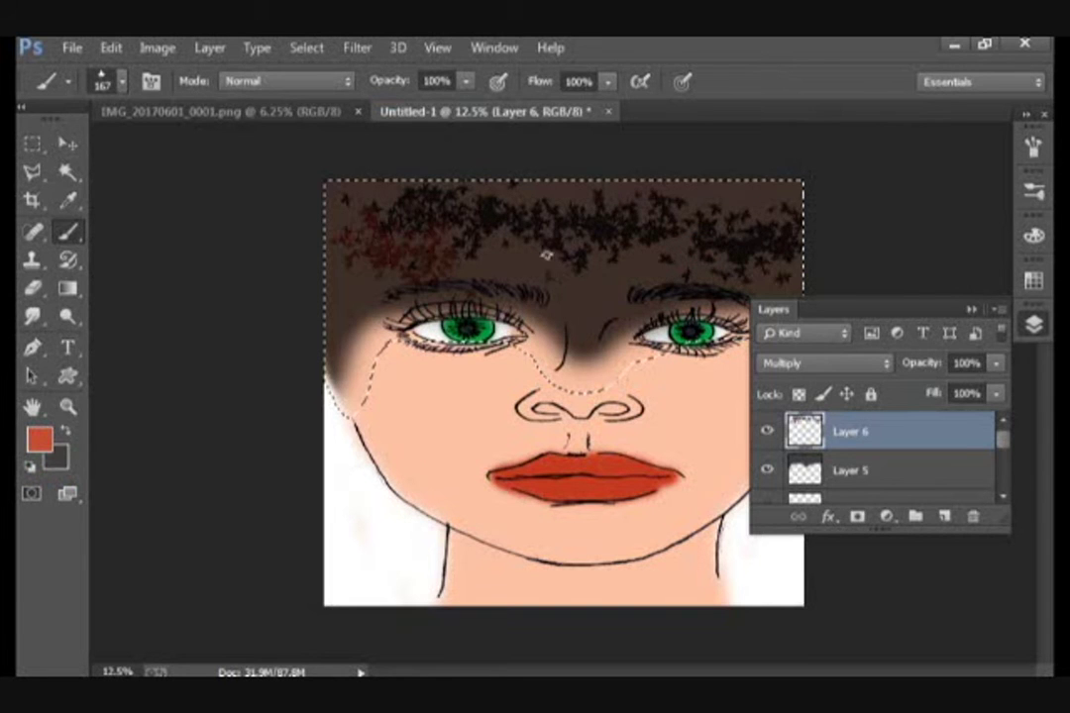
pyautogui.moveTo(758, 218); pyautogui.dragTo(713, 210)
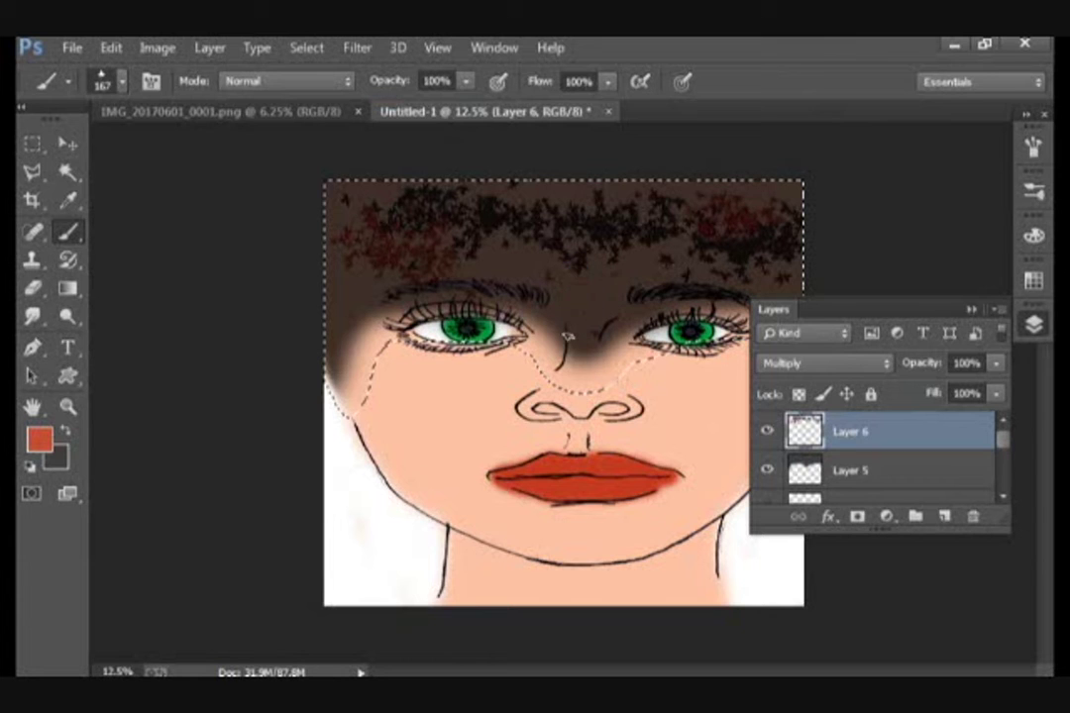
pyautogui.moveTo(568, 336); pyautogui.dragTo(520, 251)
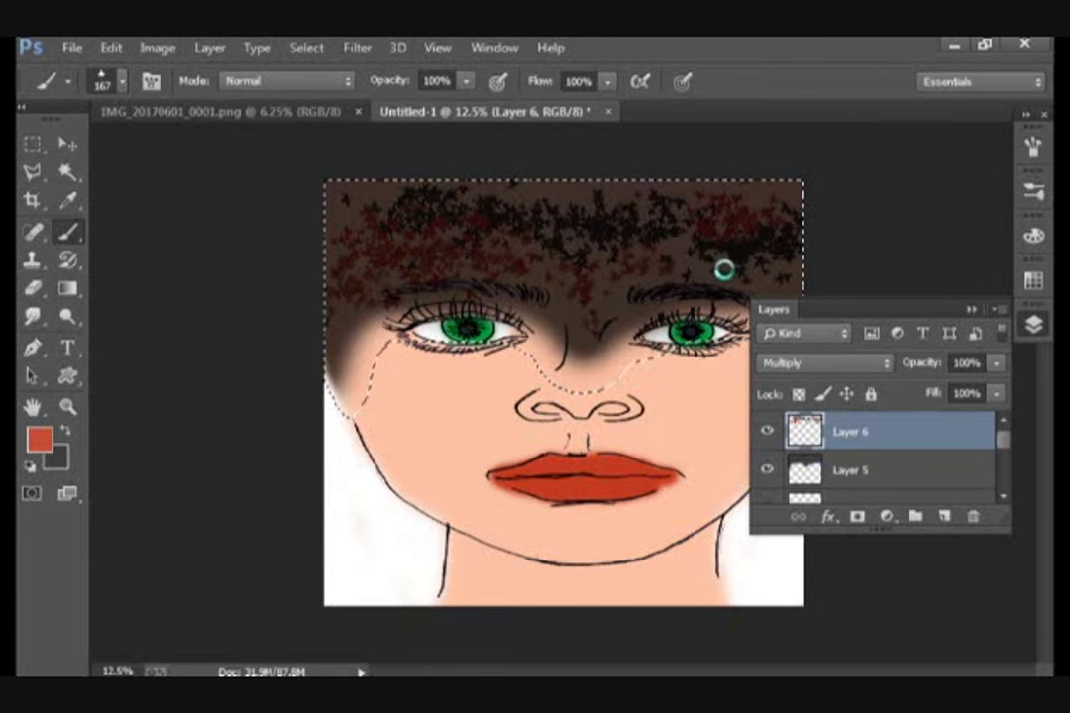
# - Pick yellow and green swatches and scatter green stars through the hair
pyautogui.click(1033, 280)
pyautogui.keyDown('ctrl'); pyautogui.click(983, 287); pyautogui.keyUp('ctrl')
pyautogui.press('x')
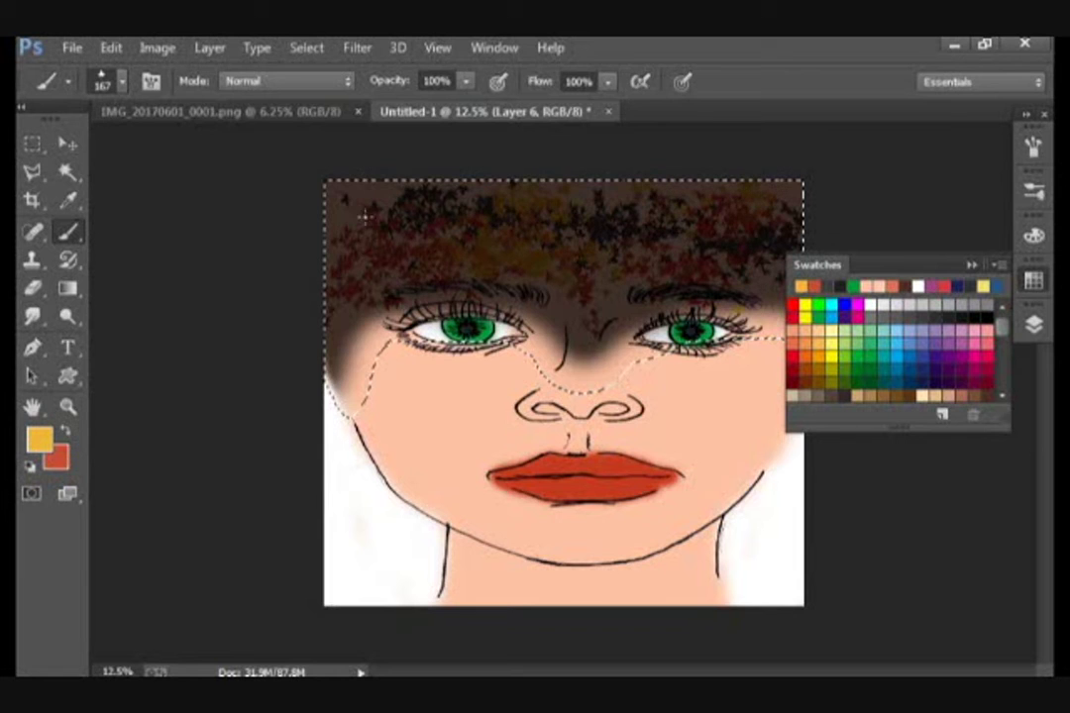
pyautogui.keyDown('ctrl'); pyautogui.click(852, 286); pyautogui.keyUp('ctrl')
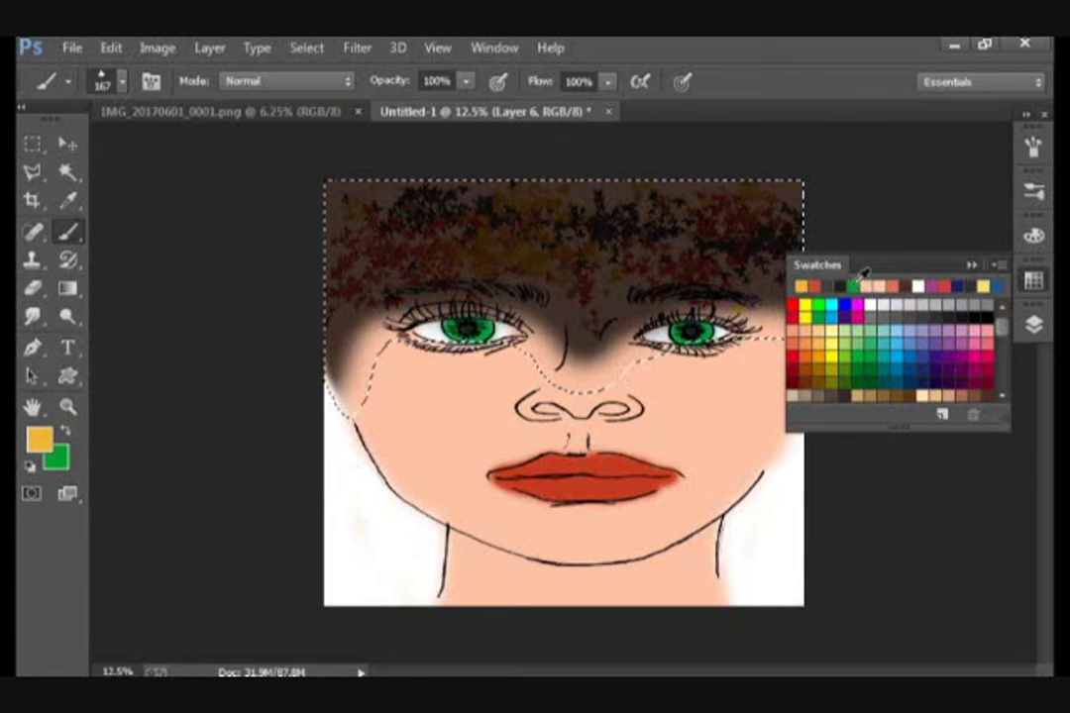
pyautogui.click(66, 432)
pyautogui.moveTo(677, 232); pyautogui.dragTo(351, 208)
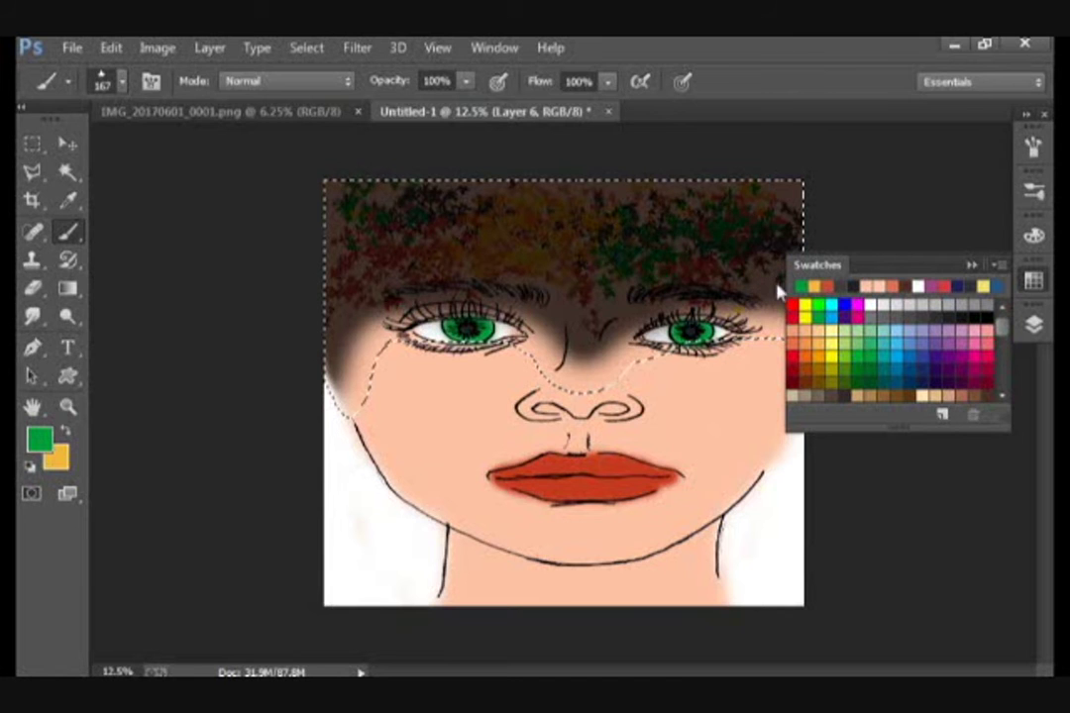
pyautogui.moveTo(654, 234)
pyautogui.mouseDown()
pyautogui.moveTo(613, 301)
pyautogui.moveTo(733, 296)
pyautogui.mouseUp()
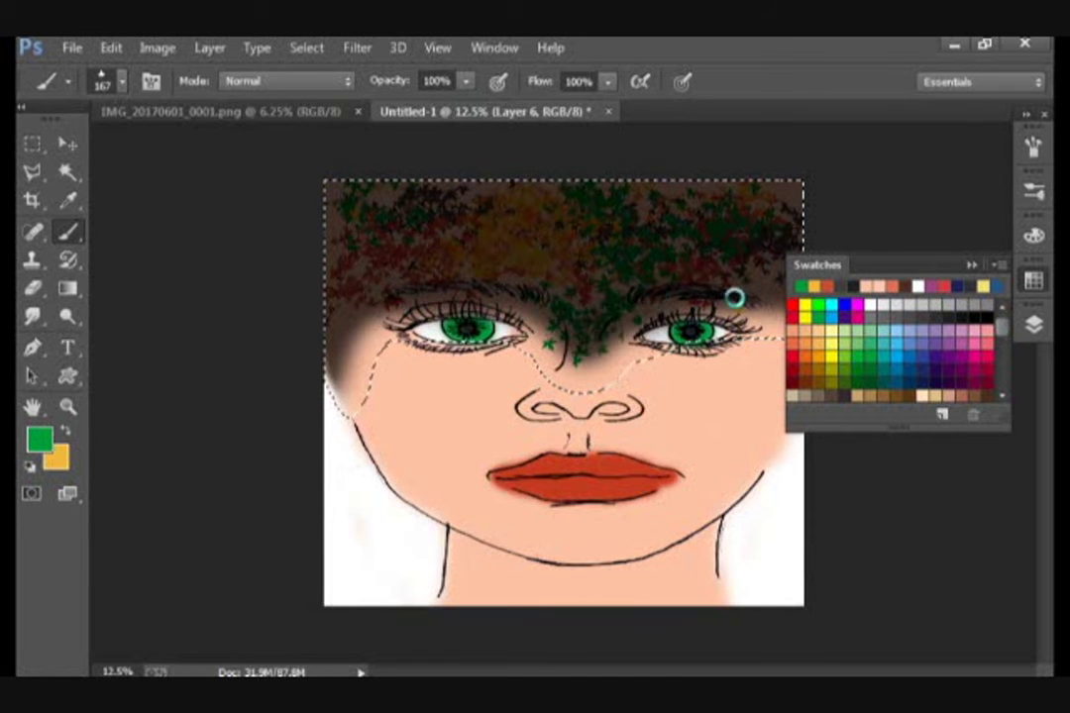
pyautogui.moveTo(541, 279); pyautogui.dragTo(461, 268)
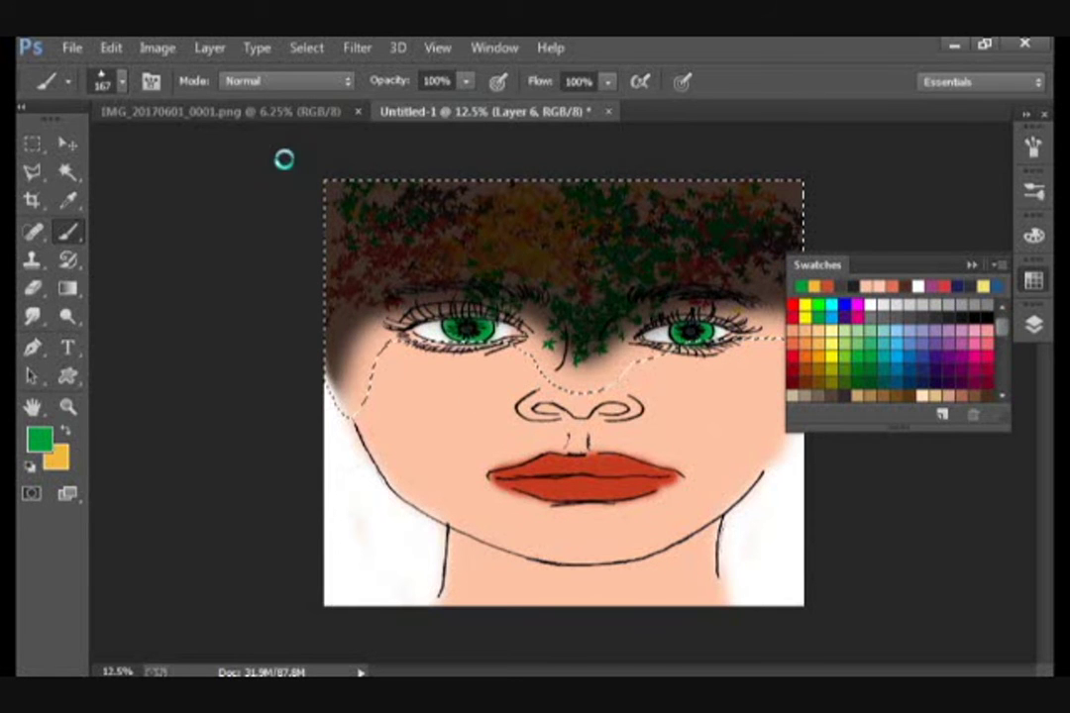
# - Enlarge the star brush to 314 px and stamp yellow stars in the right-side hair
pyautogui.rightClick(525, 265)
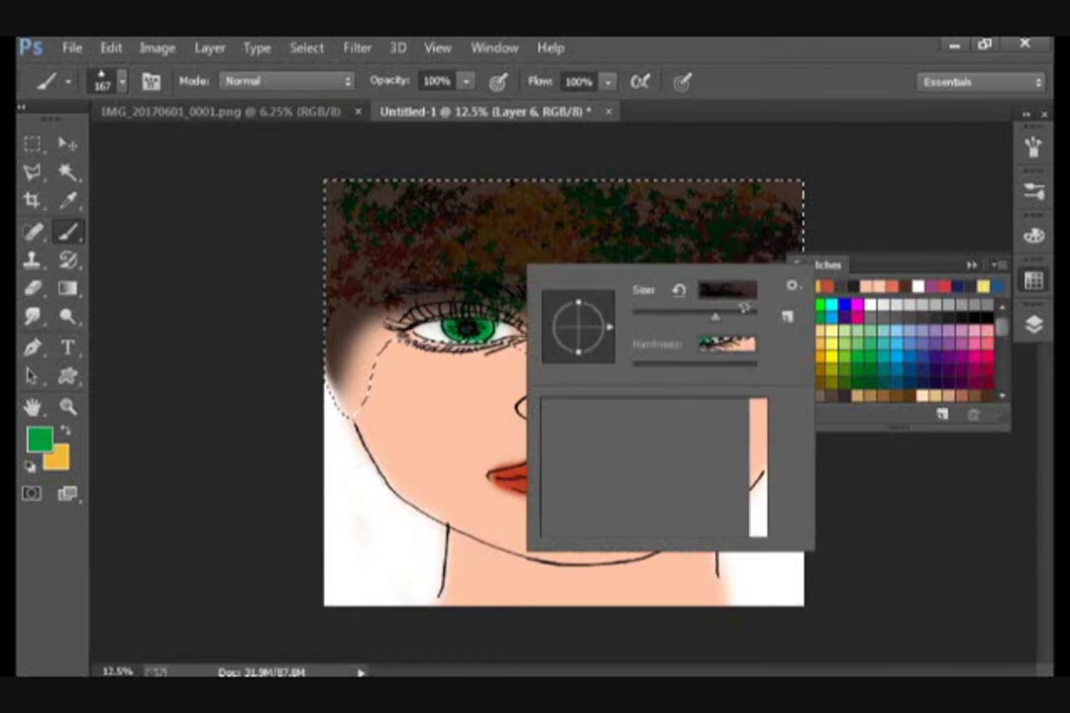
pyautogui.moveTo(728, 319); pyautogui.dragTo(753, 319)
pyautogui.click(489, 220)
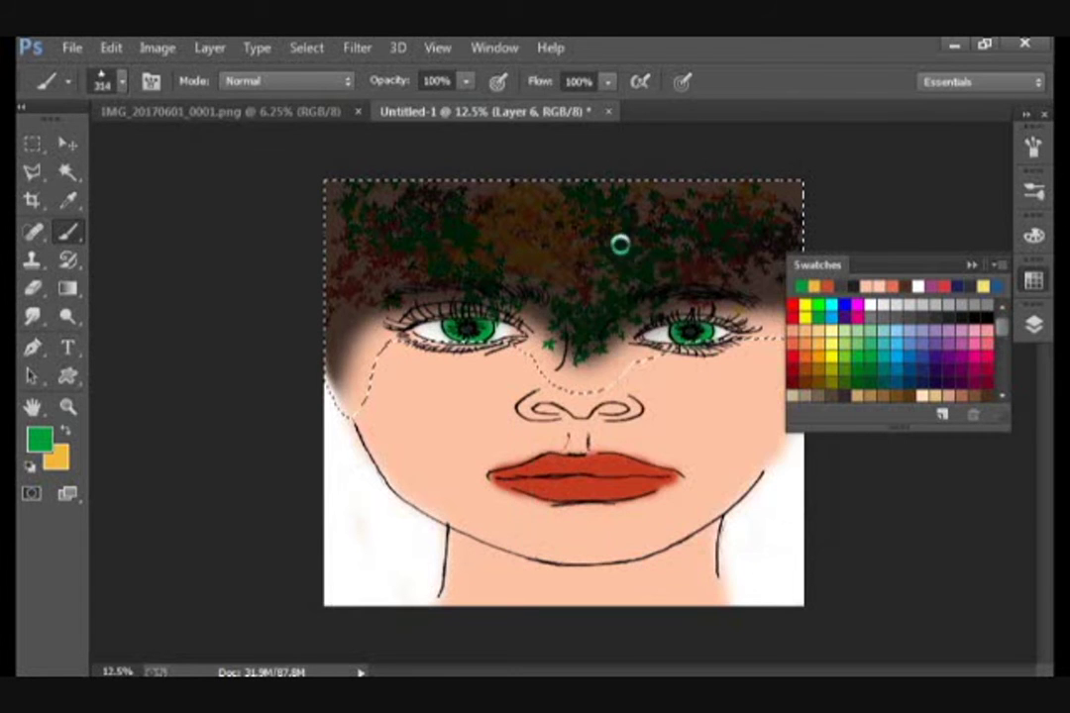
pyautogui.click(65, 431)
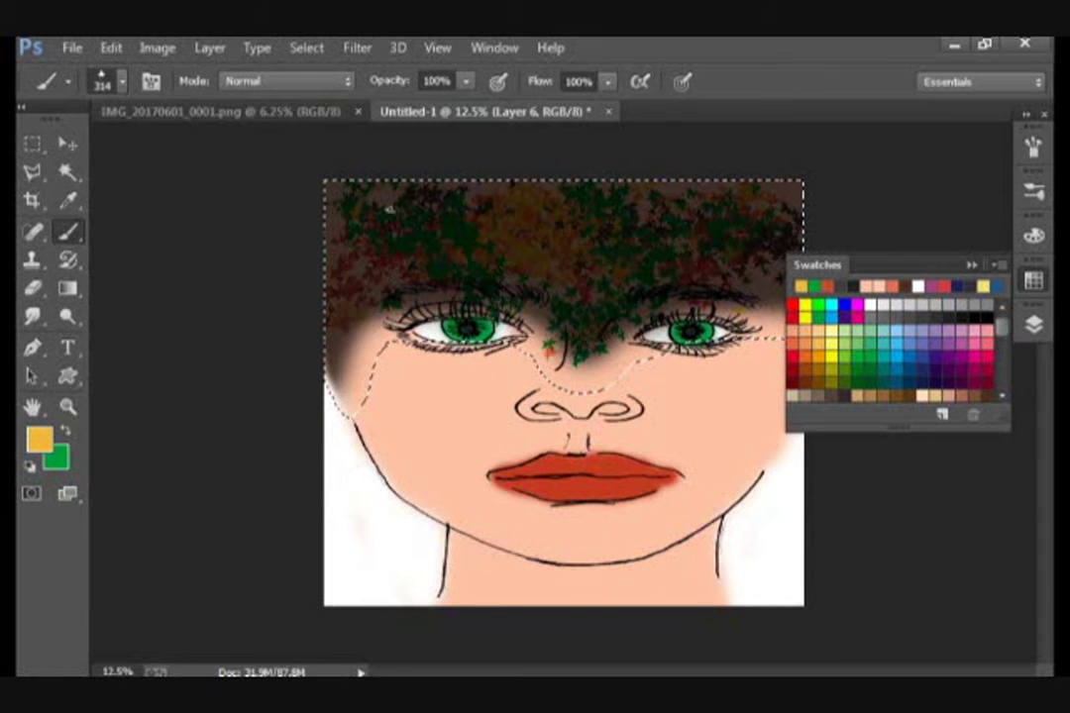
pyautogui.click(763, 265)
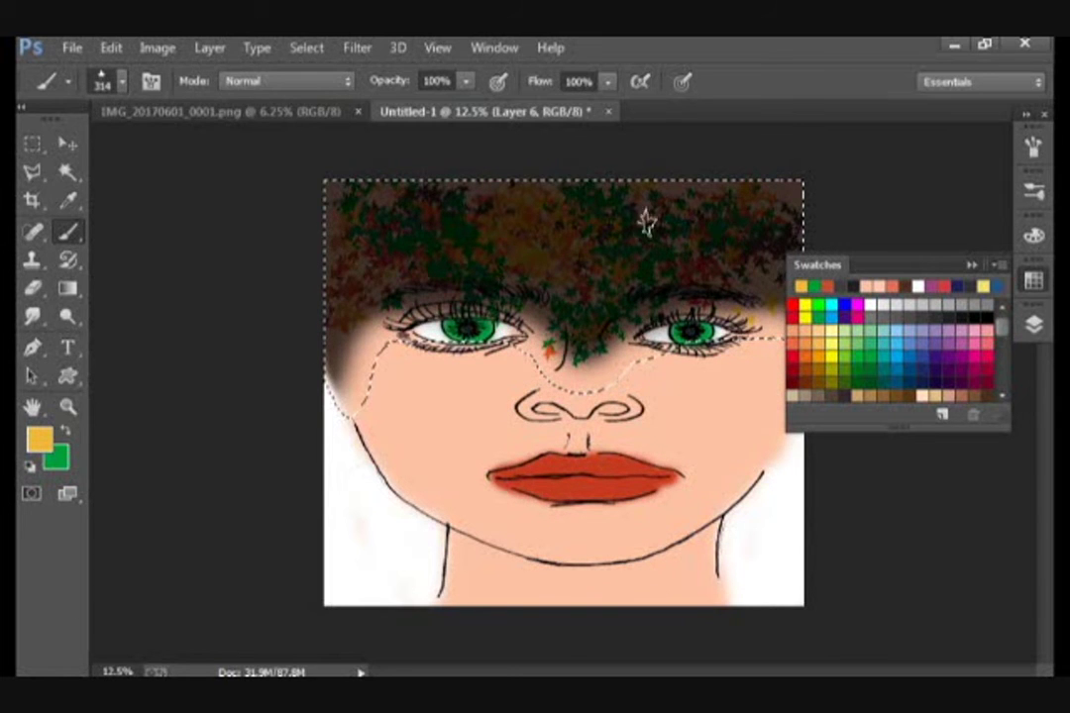
# - Add blue stars along the left face edge and a magenta star by the nose bridge
pyautogui.keyDown('ctrl'); pyautogui.click(998, 284); pyautogui.keyUp('ctrl')
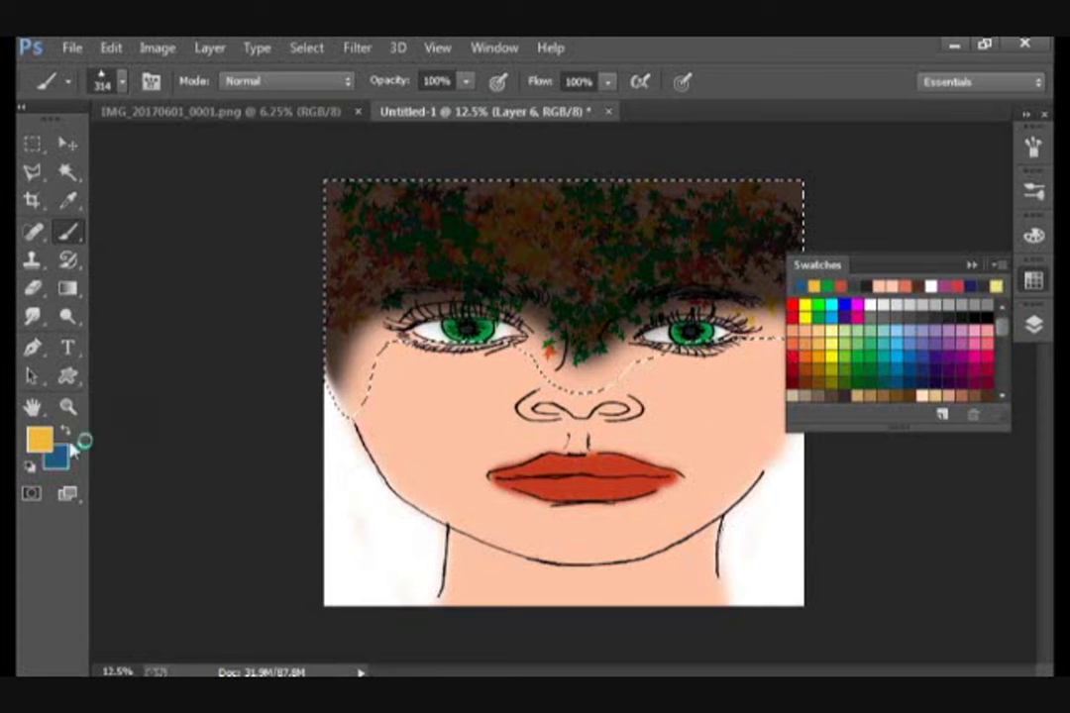
pyautogui.click(66, 432)
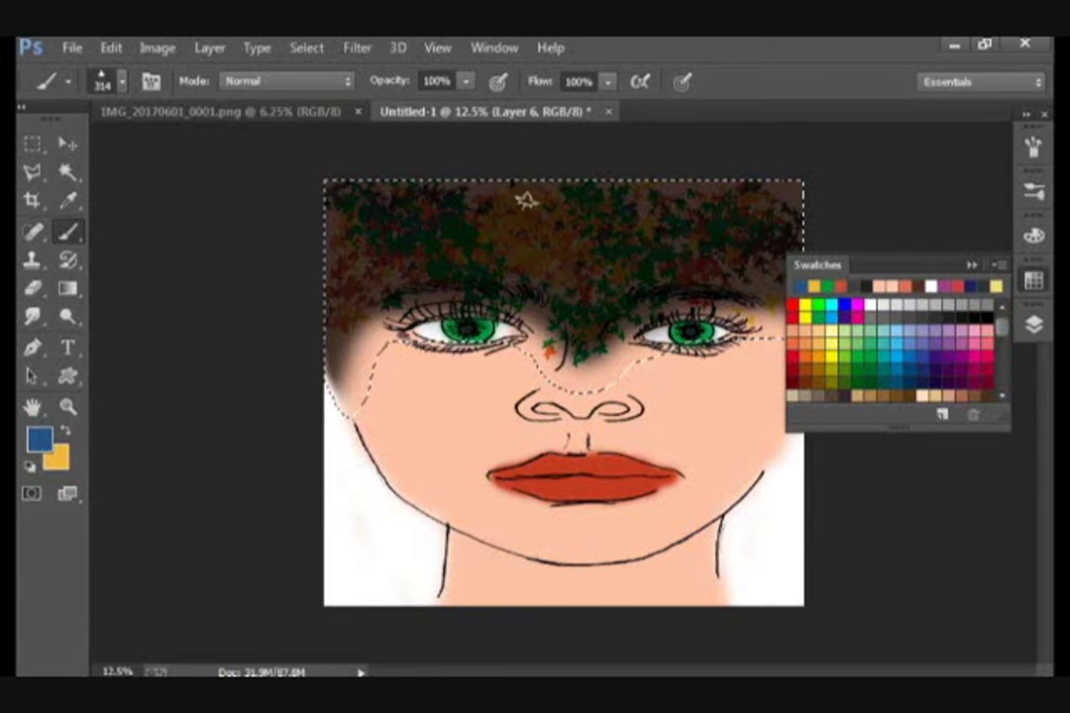
pyautogui.moveTo(332, 327); pyautogui.dragTo(347, 377)
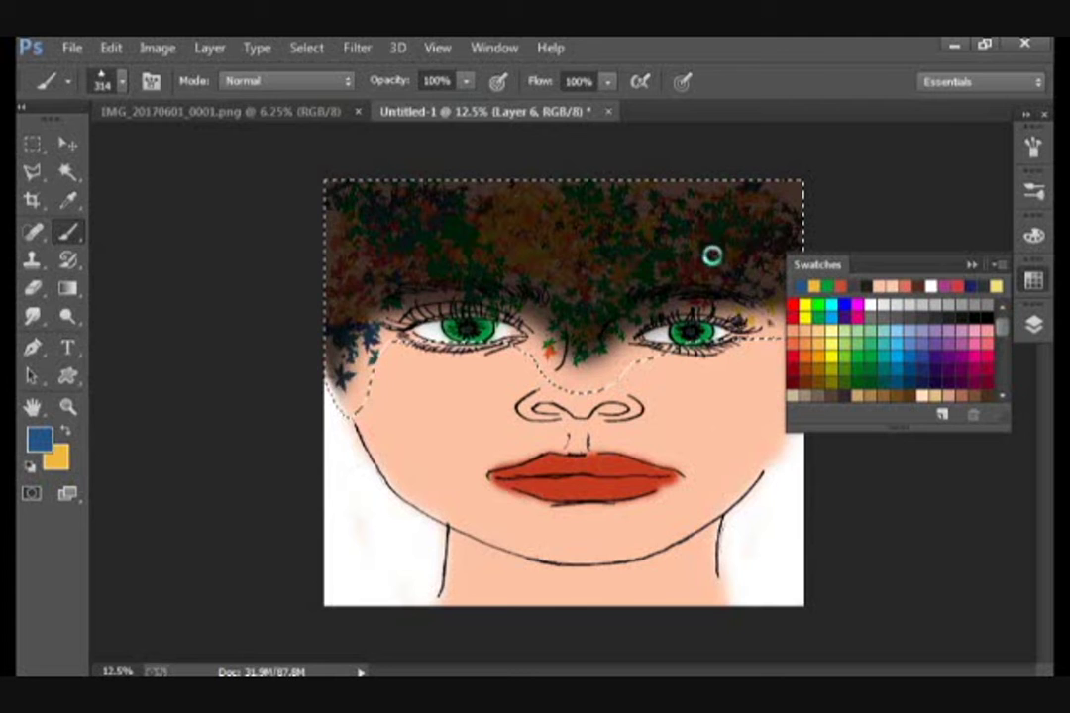
pyautogui.keyDown('ctrl'); pyautogui.click(947, 286); pyautogui.keyUp('ctrl')
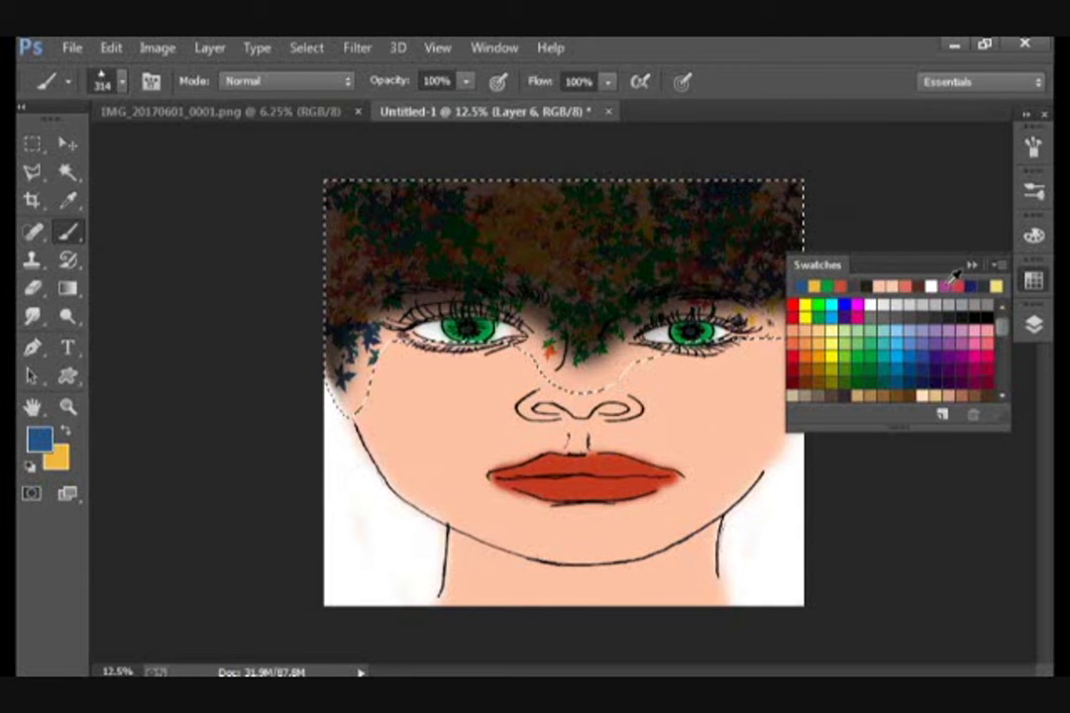
pyautogui.press('x')
pyautogui.click(542, 344)
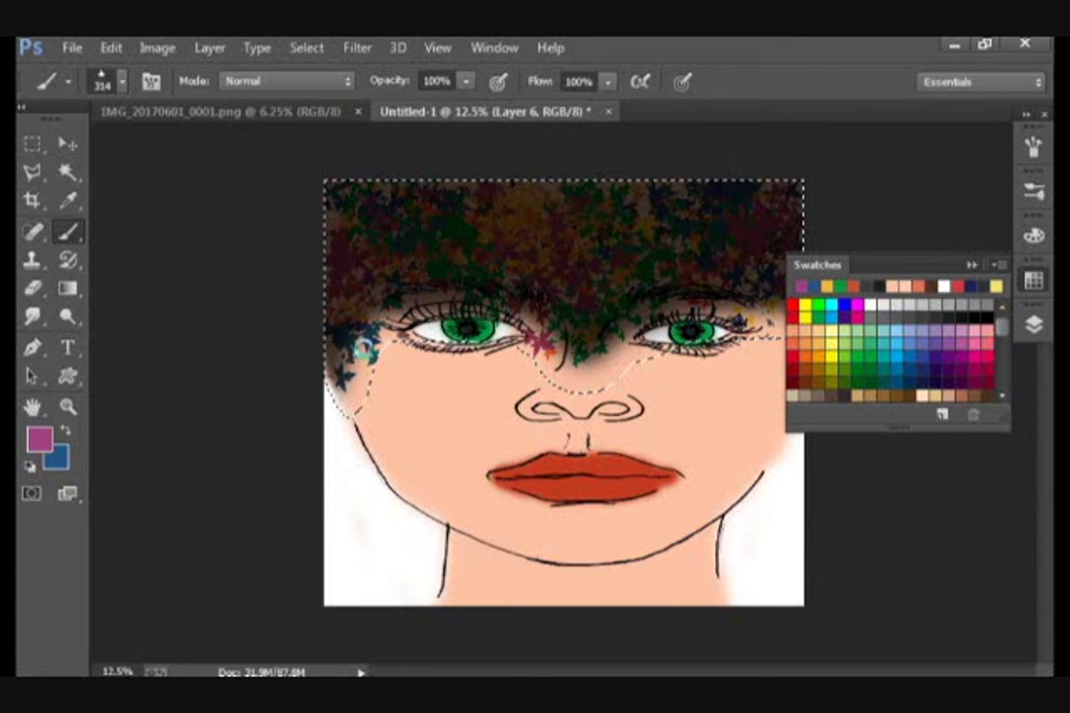
# - Add a new layer above Layer 6 set to Multiply
pyautogui.click(1033, 323)
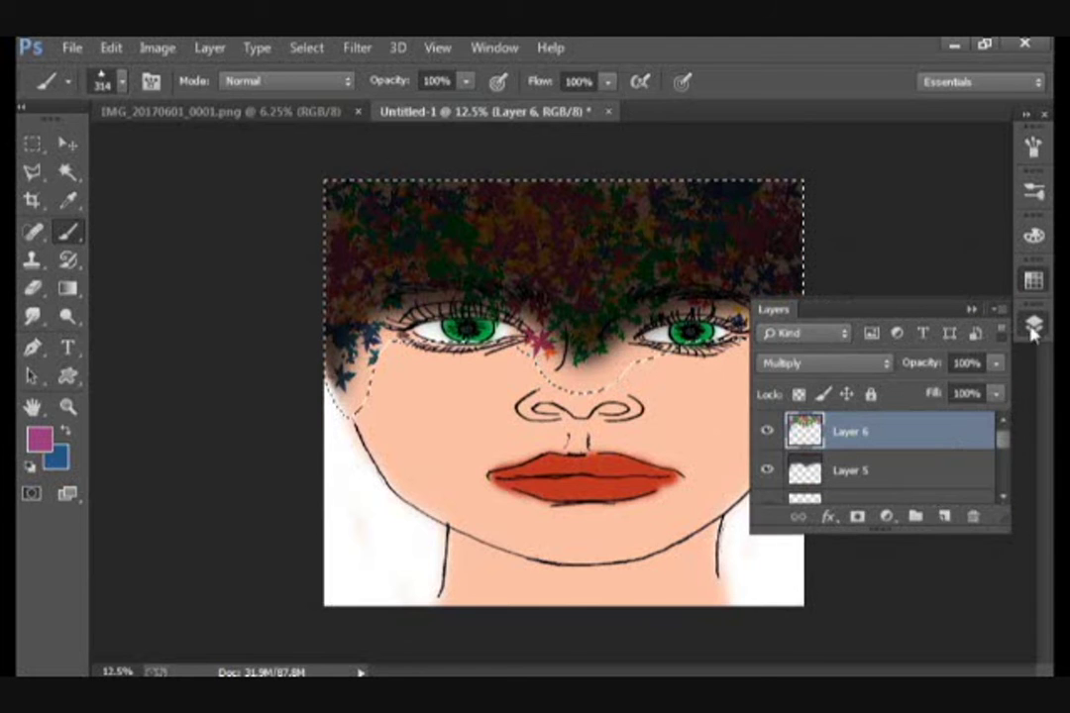
pyautogui.click(944, 516)
pyautogui.click(821, 119)
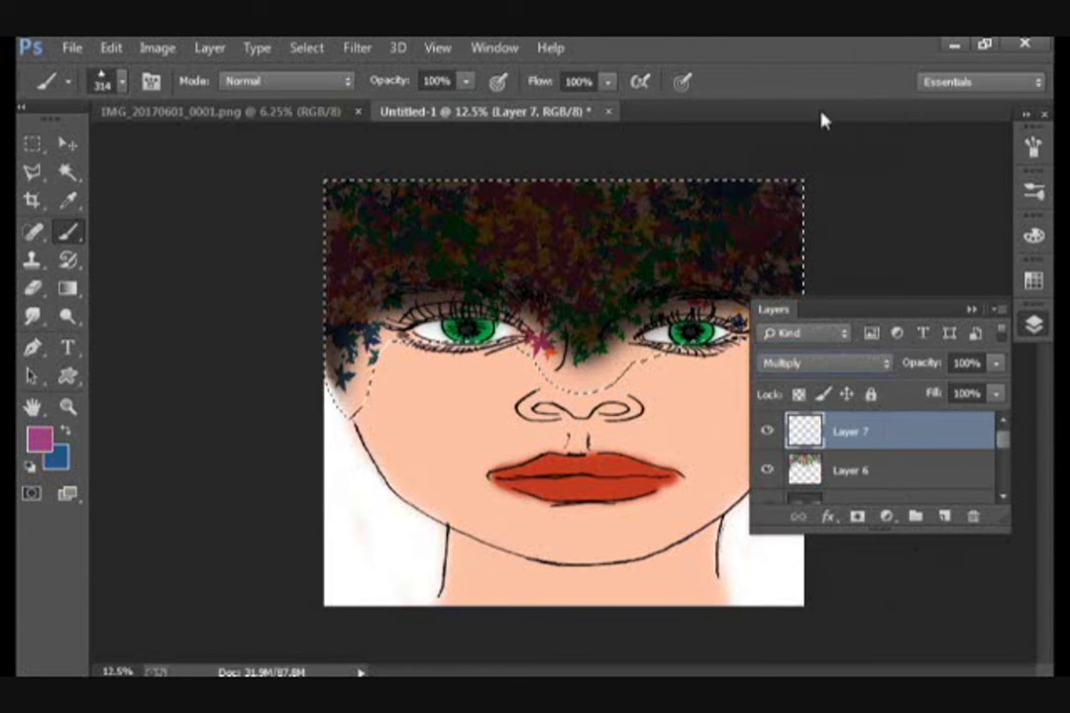
# - Fill Layer 7 with a salmon foreground colour from the swatches
pyautogui.click(1032, 284)
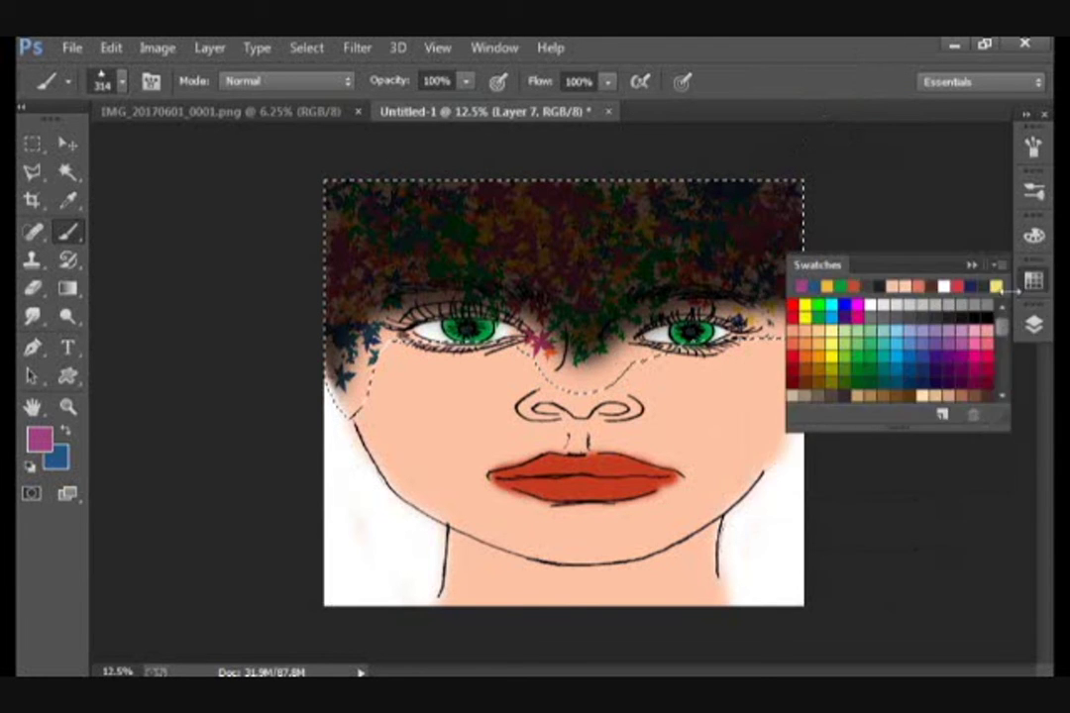
pyautogui.scroll(-5, 1000, 340)
pyautogui.scroll(-5, 1000, 345)
pyautogui.keyDown('ctrl'); pyautogui.click(851, 357); pyautogui.keyUp('ctrl')
pyautogui.click(65, 431)
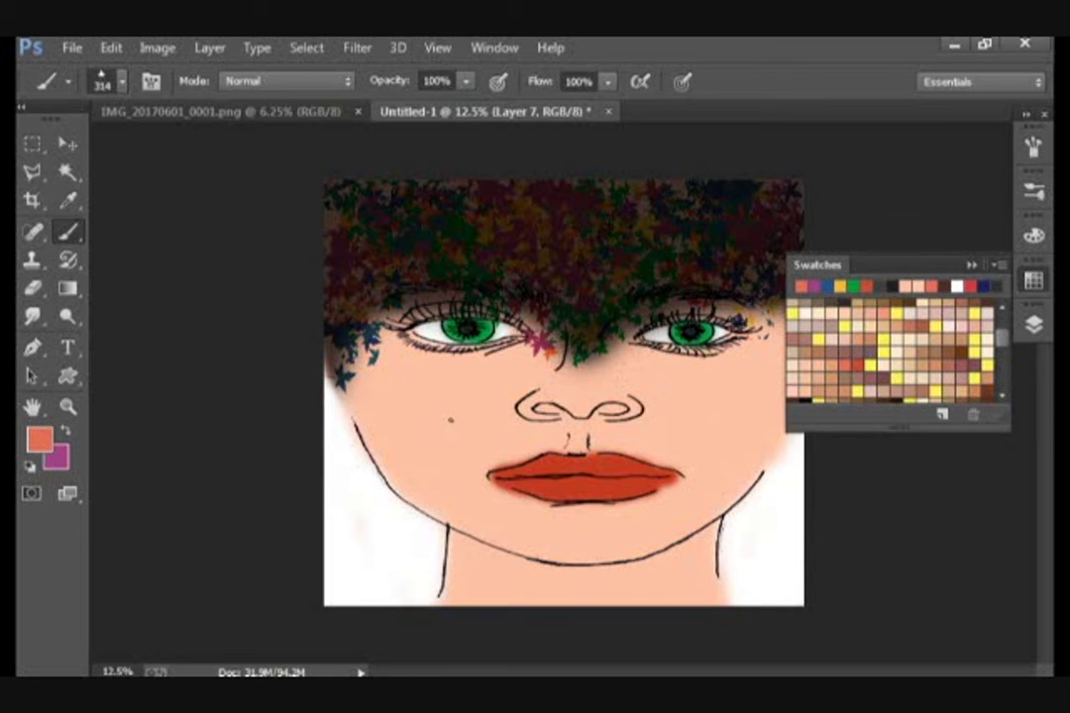
pyautogui.hotkey('shift', 'F5')
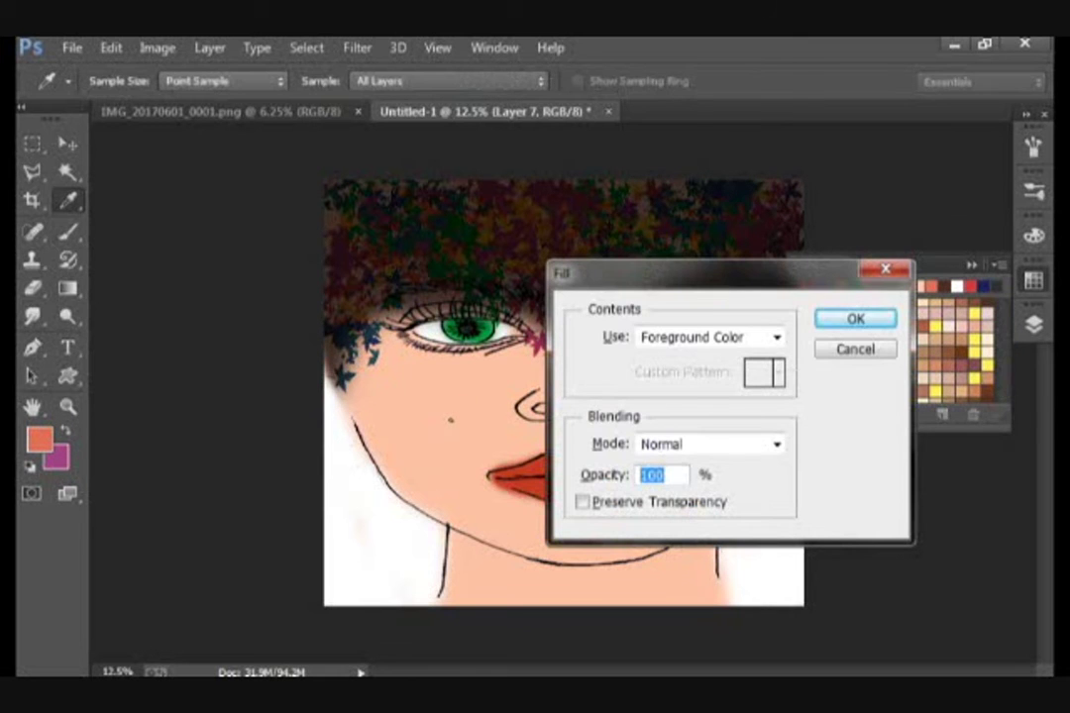
pyautogui.click(741, 339)
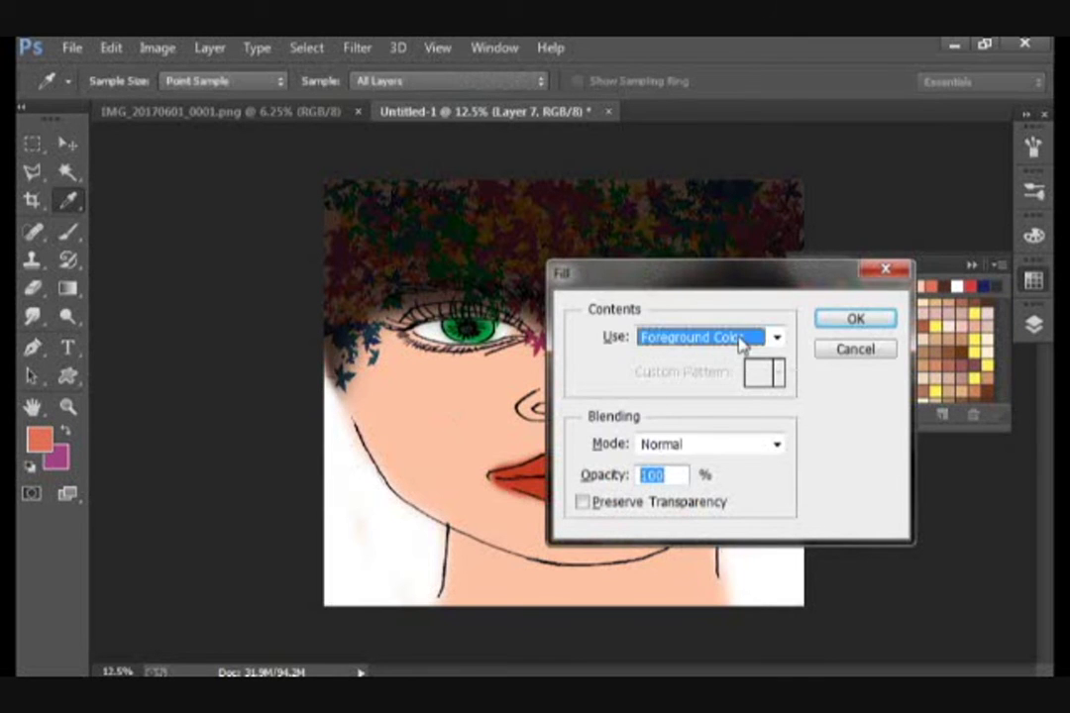
pyautogui.click(852, 320)
pyautogui.press('b')
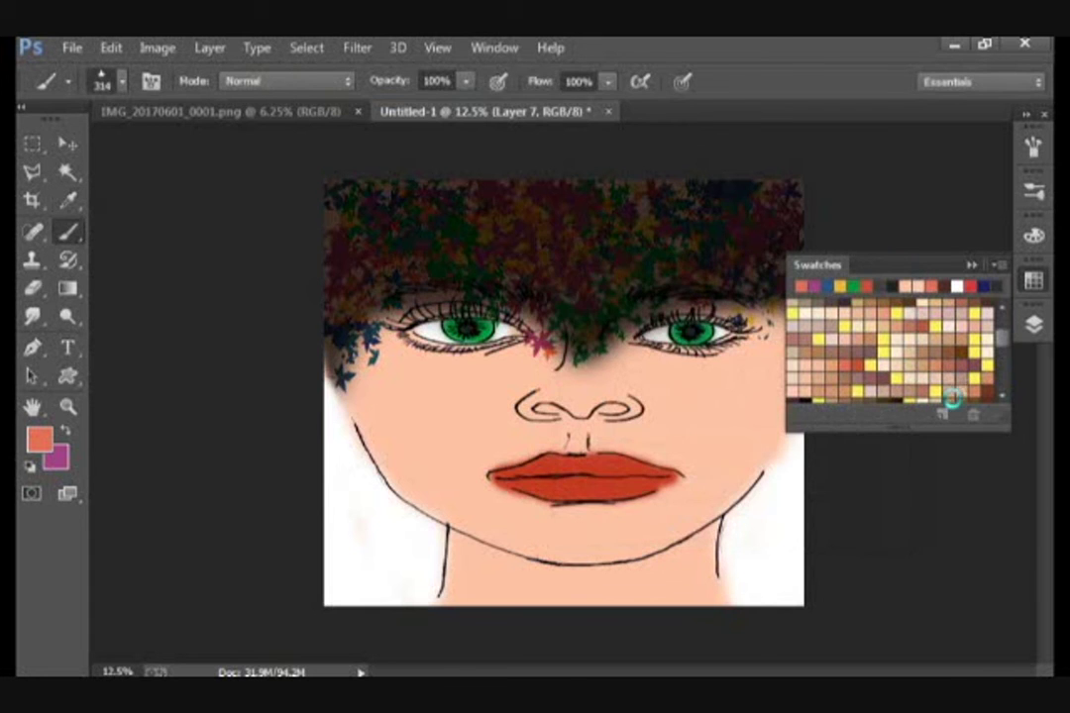
# - Erase the orange beside both sides of the neck with a 349 px soft eraser
pyautogui.click(1034, 325)
pyautogui.click(32, 287)
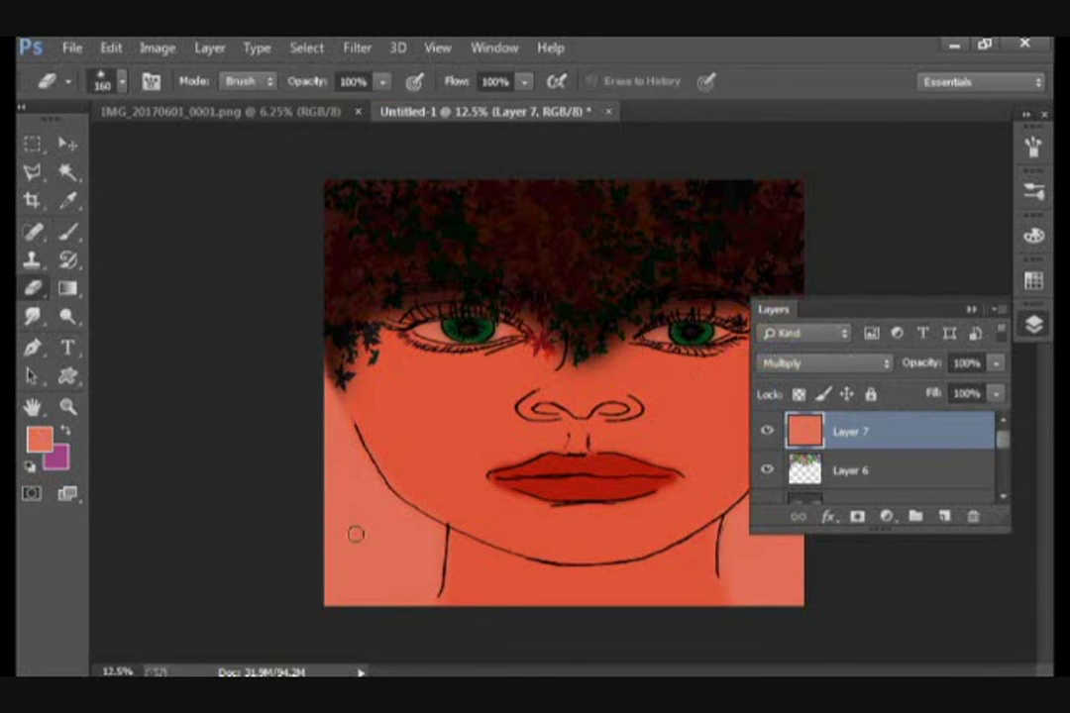
pyautogui.rightClick(300, 451)
pyautogui.press('Return')
pyautogui.moveTo(330, 396)
pyautogui.mouseDown()
pyautogui.moveTo(347, 527)
pyautogui.moveTo(322, 461)
pyautogui.moveTo(360, 535)
pyautogui.moveTo(360, 558)
pyautogui.mouseUp()
pyautogui.rightClick(368, 396)
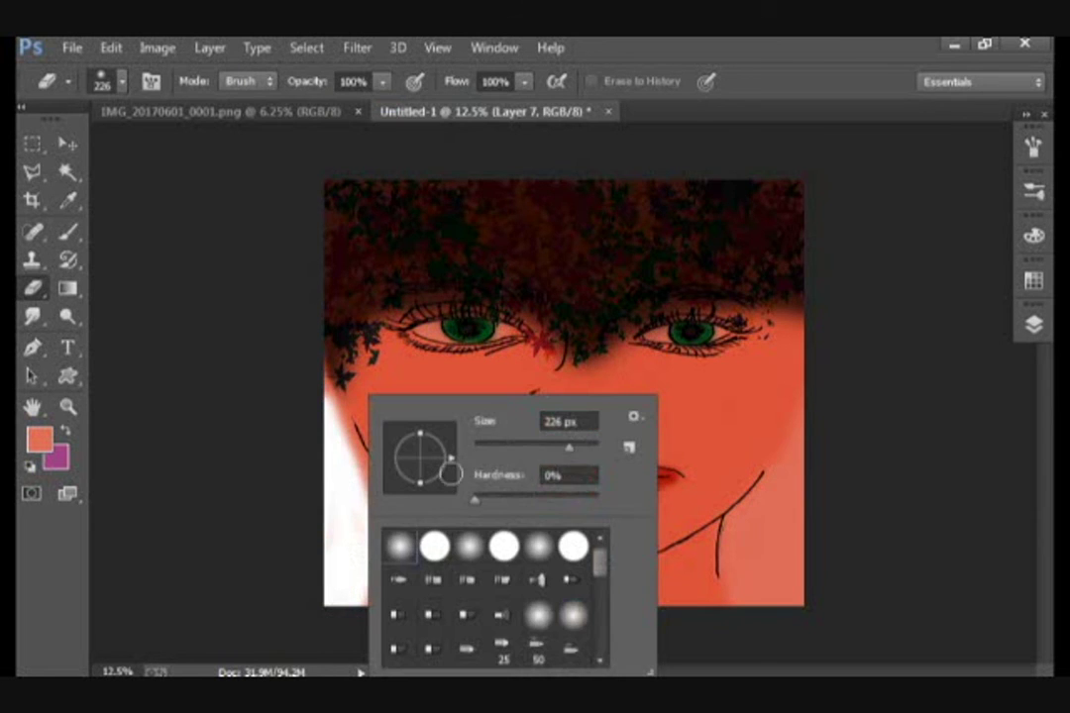
pyautogui.moveTo(579, 453); pyautogui.dragTo(594, 451)
pyautogui.moveTo(788, 552)
pyautogui.mouseDown()
pyautogui.moveTo(787, 585)
pyautogui.moveTo(792, 491)
pyautogui.moveTo(821, 415)
pyautogui.moveTo(738, 551)
pyautogui.moveTo(736, 576)
pyautogui.moveTo(769, 545)
pyautogui.moveTo(783, 611)
pyautogui.mouseUp()
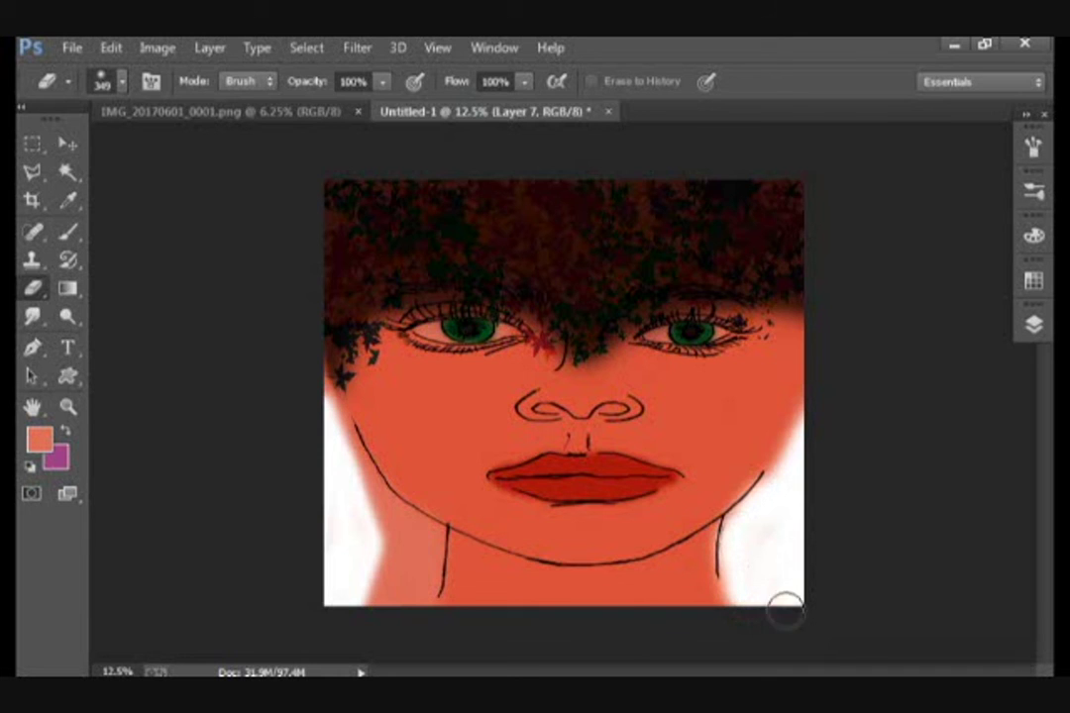
pyautogui.moveTo(315, 400)
pyautogui.mouseDown()
pyautogui.moveTo(374, 506)
pyautogui.moveTo(428, 553)
pyautogui.moveTo(418, 592)
pyautogui.moveTo(358, 500)
pyautogui.moveTo(395, 601)
pyautogui.moveTo(371, 564)
pyautogui.mouseUp()
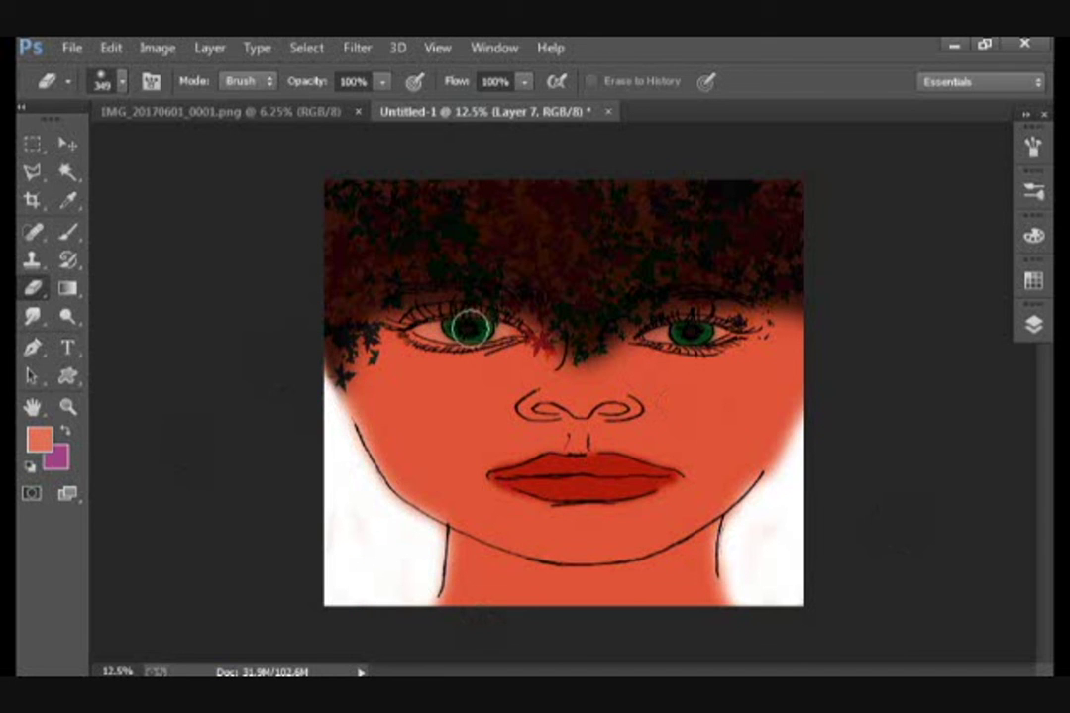
# - Lighten the lower lip and above the upper lip with a smaller eraser
pyautogui.rightClick(548, 384)
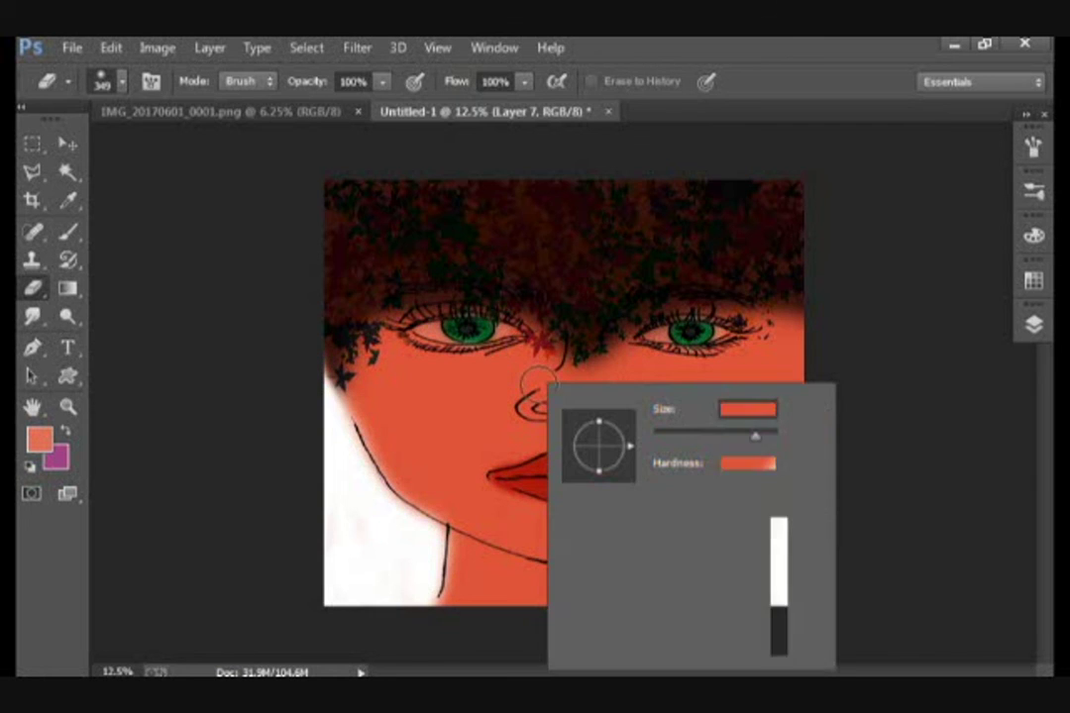
pyautogui.click(712, 440)
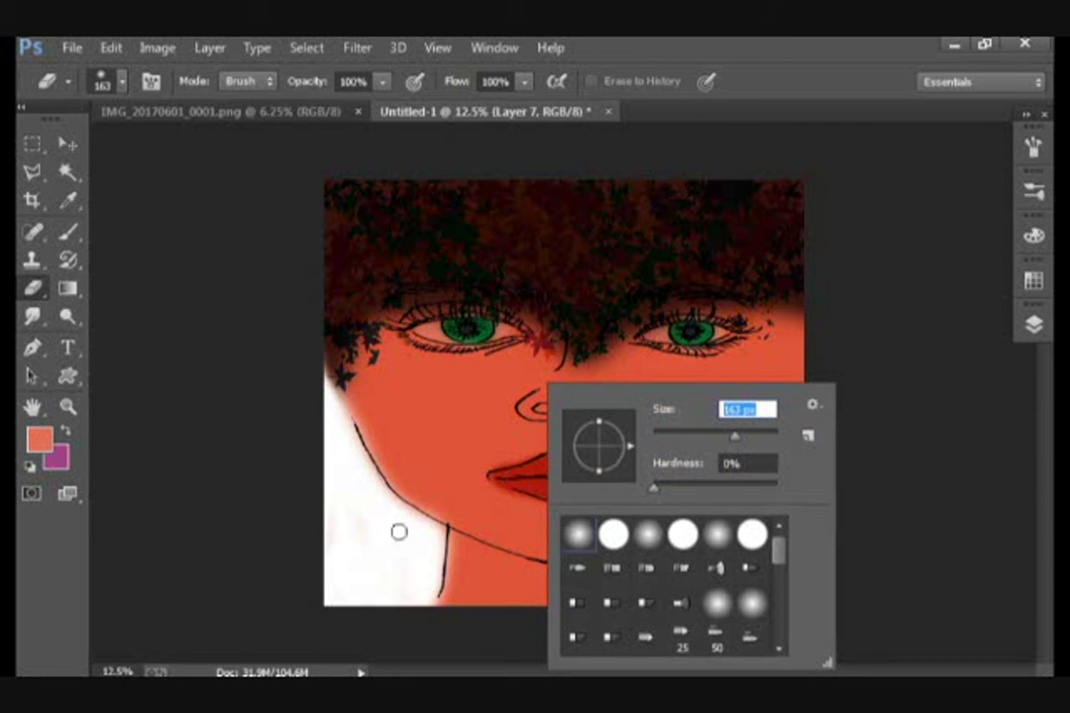
pyautogui.press('Return')
pyautogui.moveTo(572, 483); pyautogui.dragTo(612, 482)
pyautogui.moveTo(549, 458); pyautogui.dragTo(606, 448)
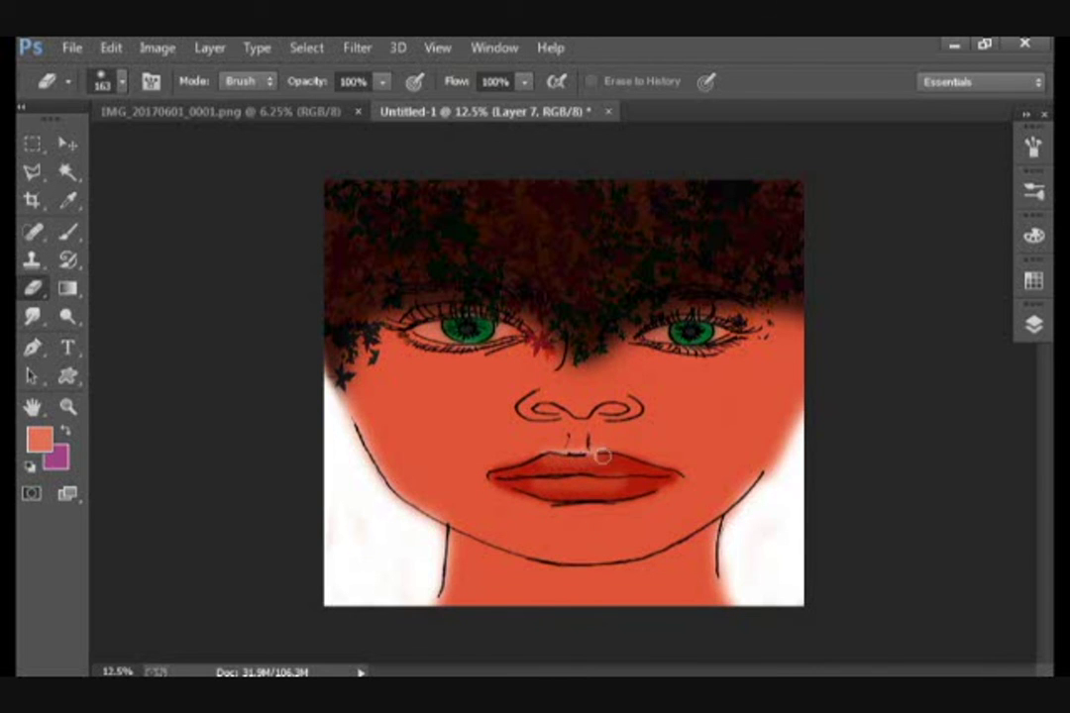
# - Set the eraser to 59% opacity at 349 px and fade highlights onto both cheeks
pyautogui.rightClick(576, 392)
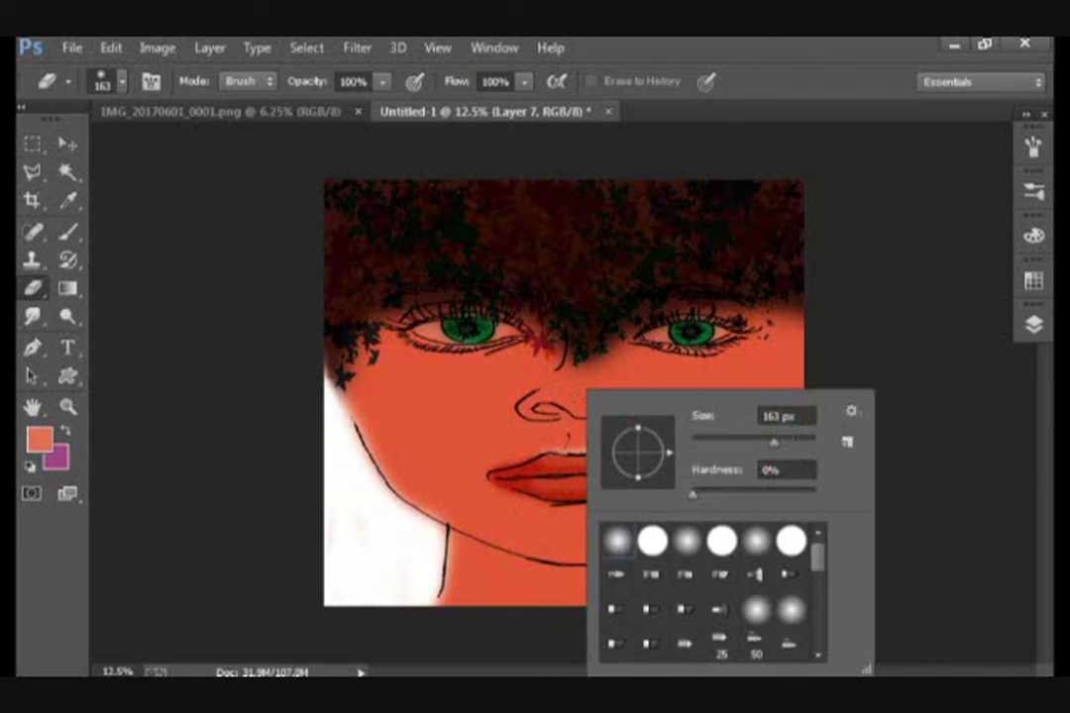
pyautogui.moveTo(795, 442); pyautogui.dragTo(788, 442)
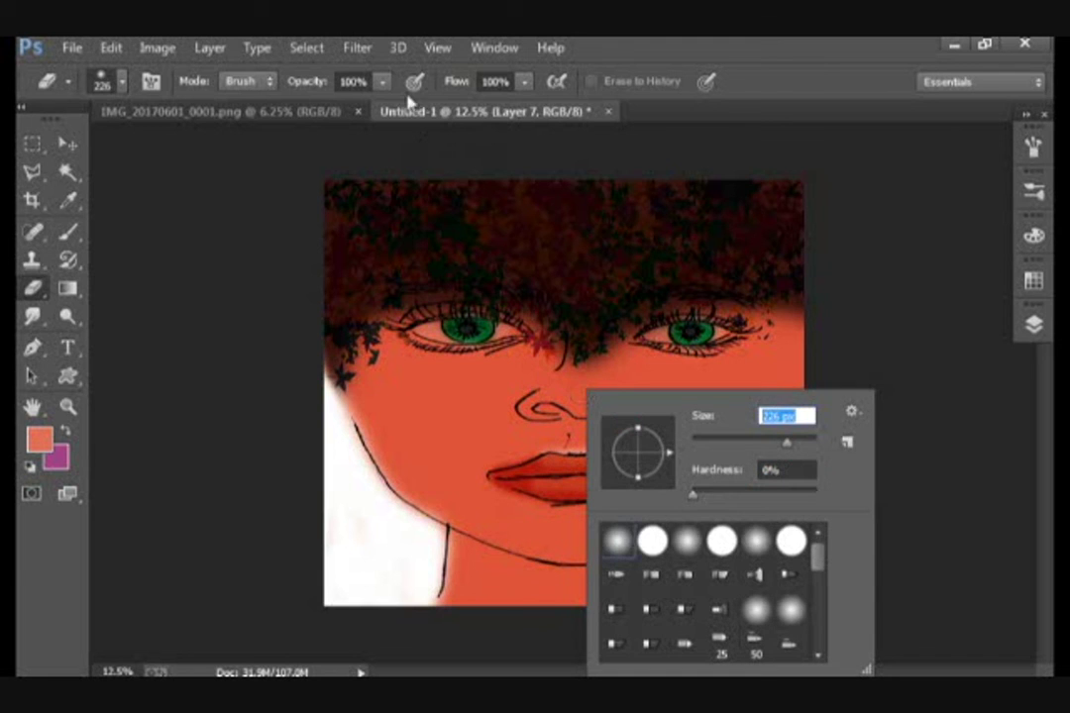
pyautogui.click(382, 81)
pyautogui.moveTo(387, 106); pyautogui.dragTo(337, 106)
pyautogui.press('Return')
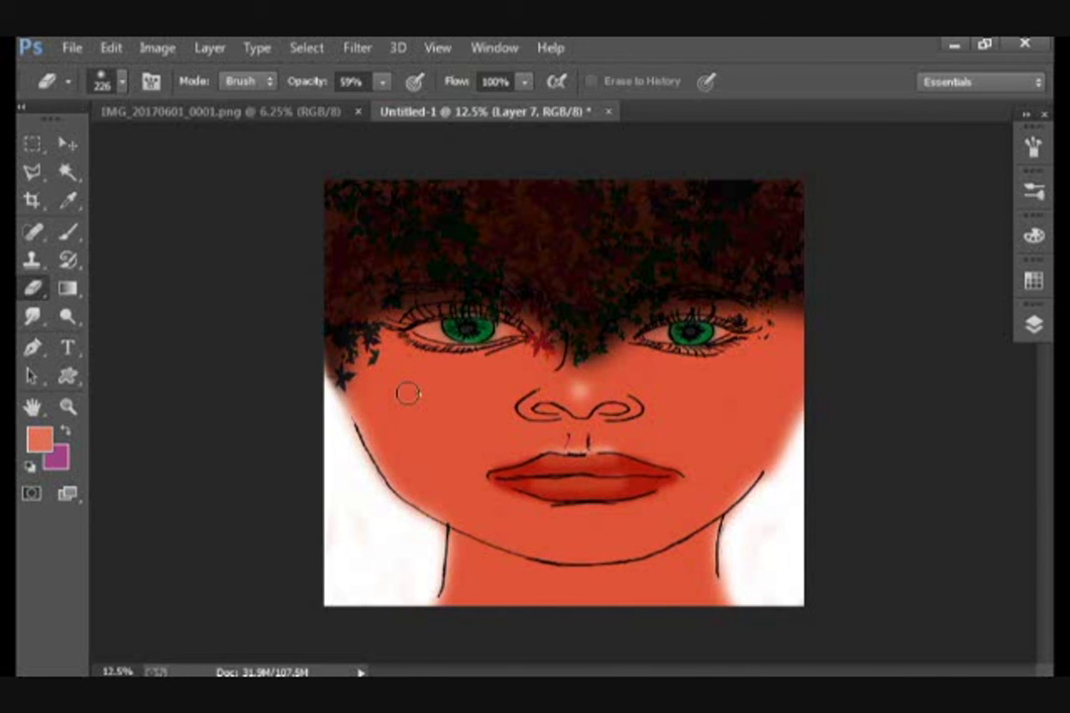
pyautogui.rightClick(407, 395)
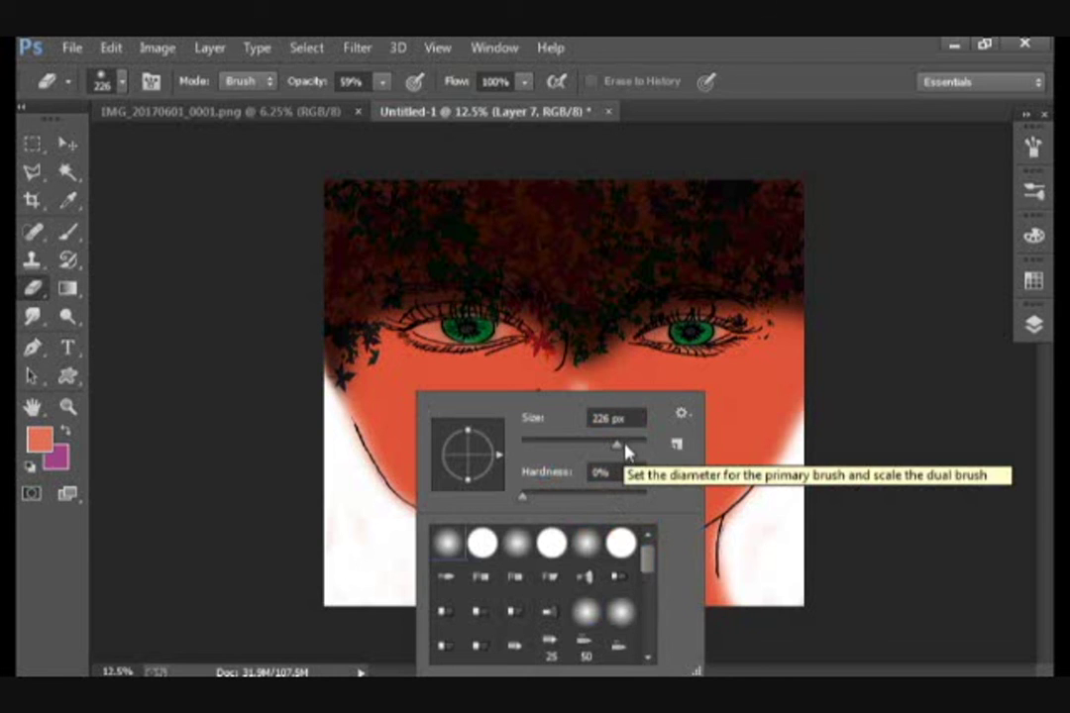
pyautogui.moveTo(624, 448); pyautogui.dragTo(634, 444)
pyautogui.press('Return')
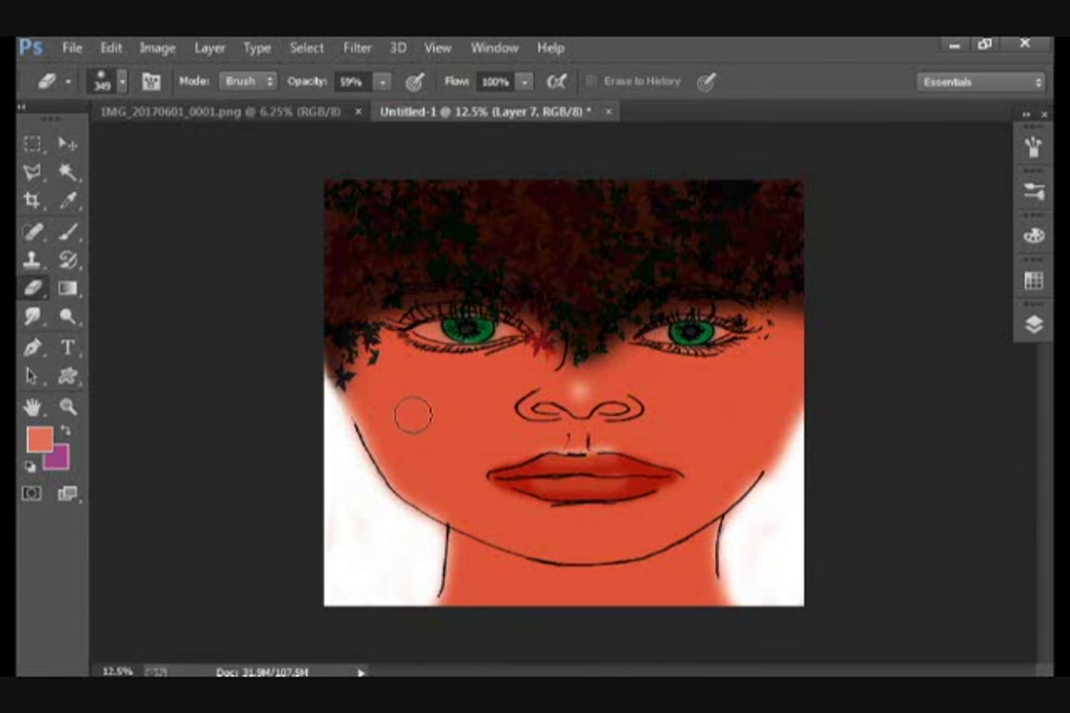
pyautogui.click(412, 414)
pyautogui.click(737, 412)
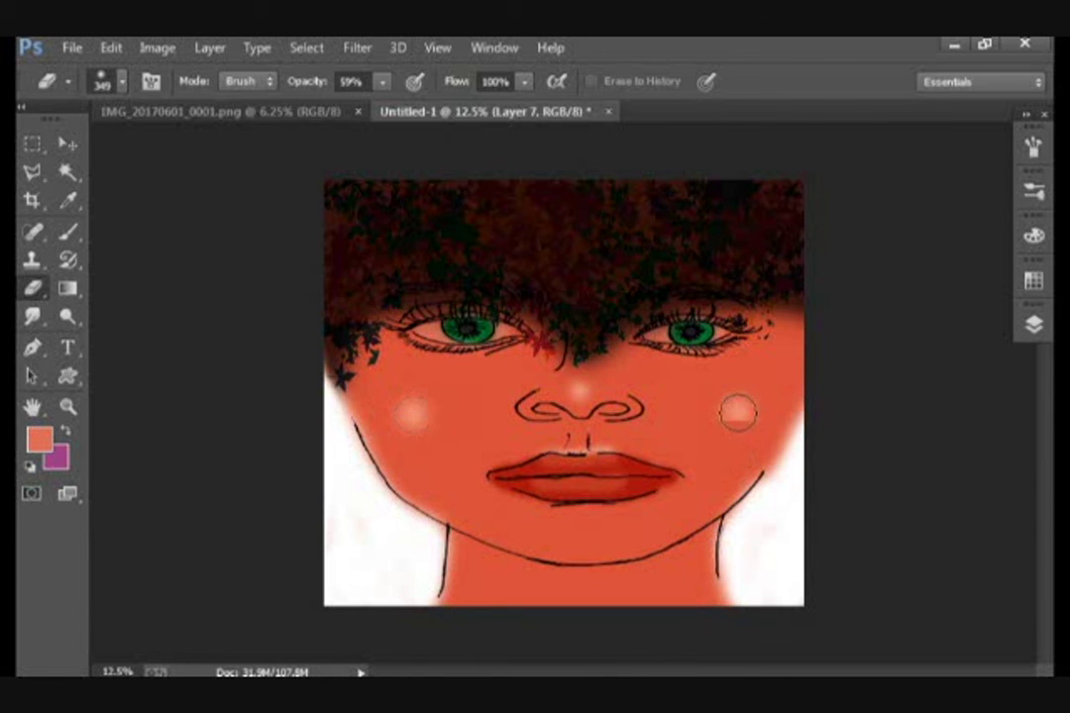
pyautogui.click(1033, 324)
# - Add Layer 8 in Multiply blend mode and pick a dark orange shading swatch
pyautogui.click(942, 516)
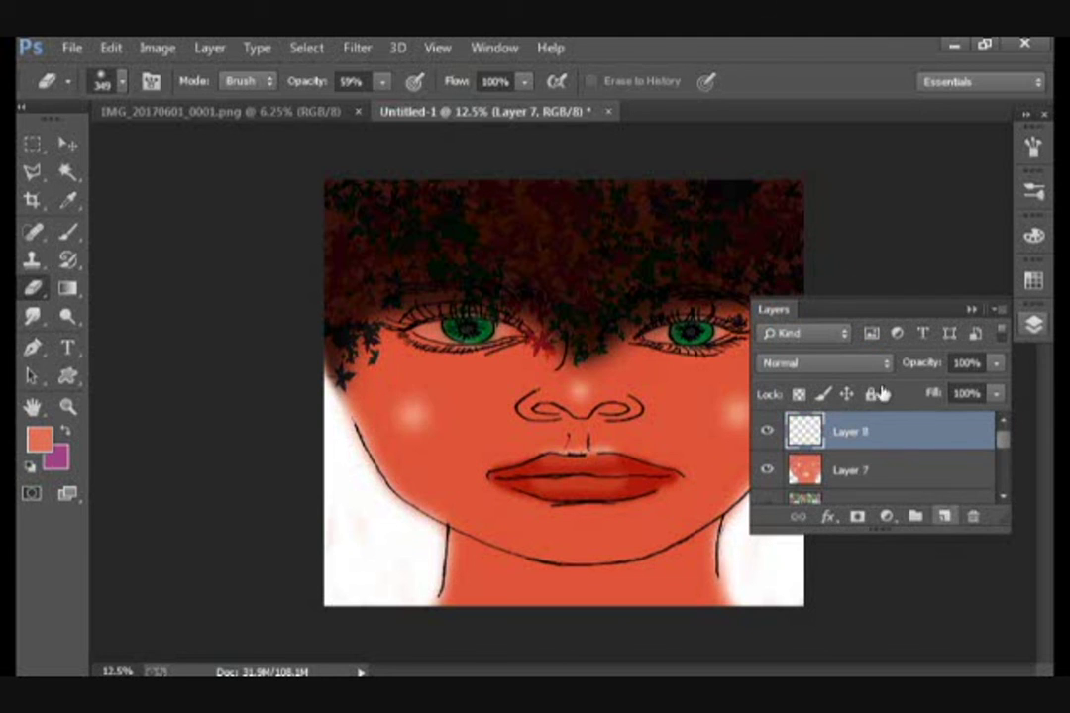
pyautogui.click(838, 363)
pyautogui.click(831, 114)
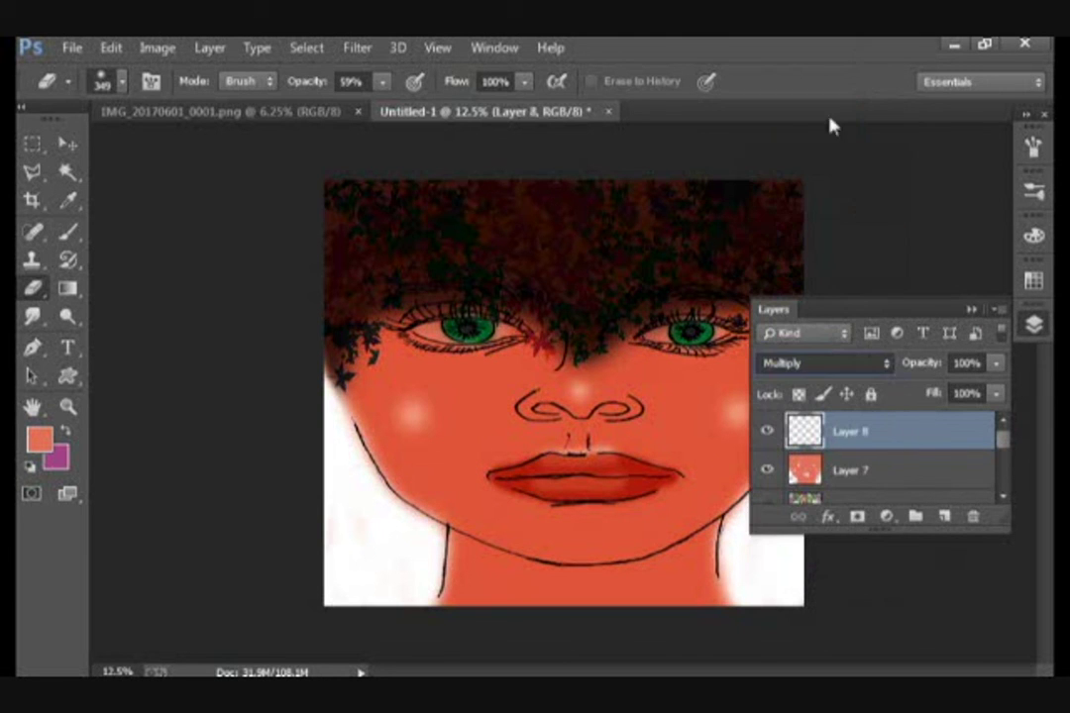
pyautogui.click(1033, 281)
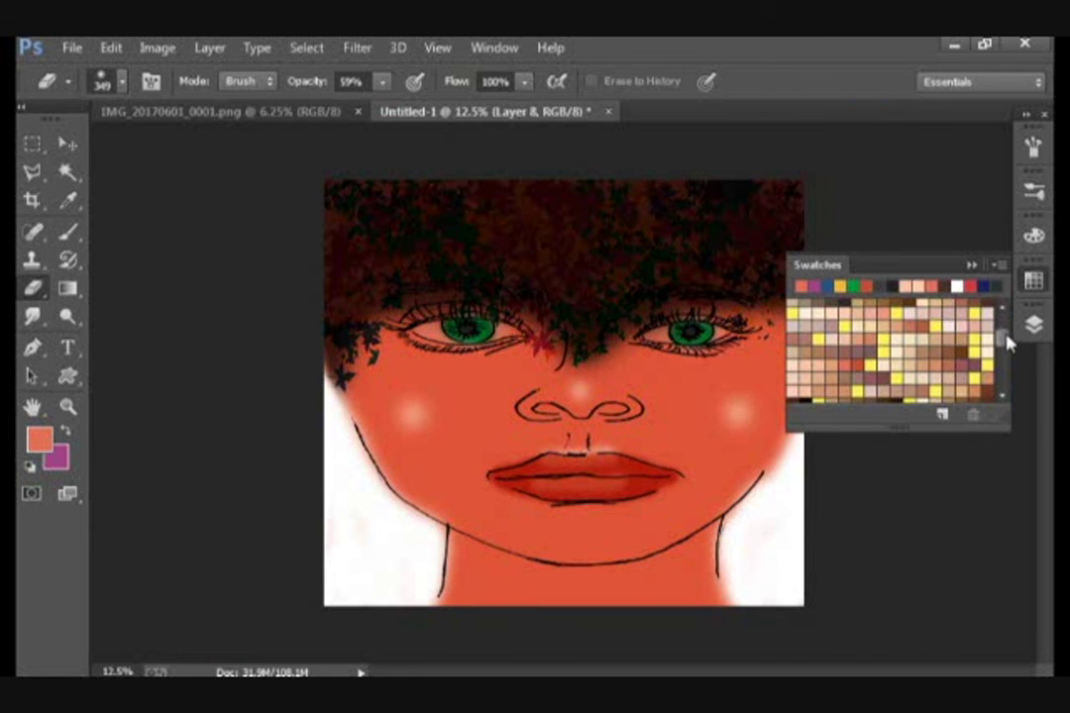
pyautogui.scroll(2, 973, 320)
pyautogui.keyDown('ctrl'); pyautogui.click(817, 310); pyautogui.keyUp('ctrl')
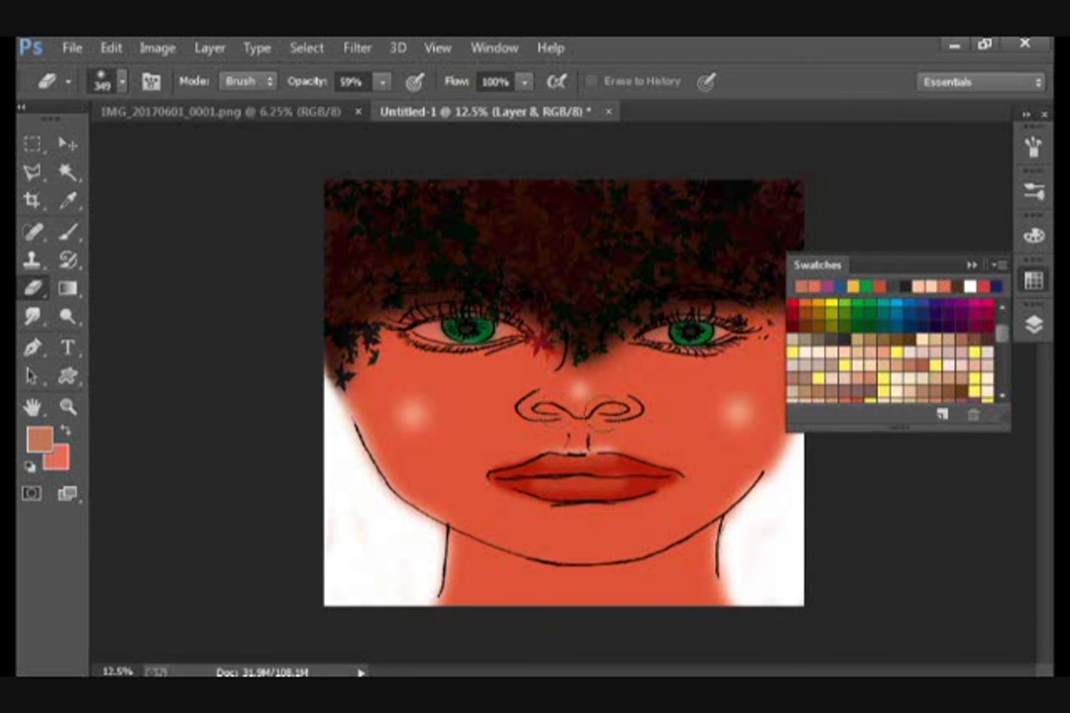
# - Set up a soft round Brush for shading under the lower lip and beside the nose
pyautogui.click(69, 232)
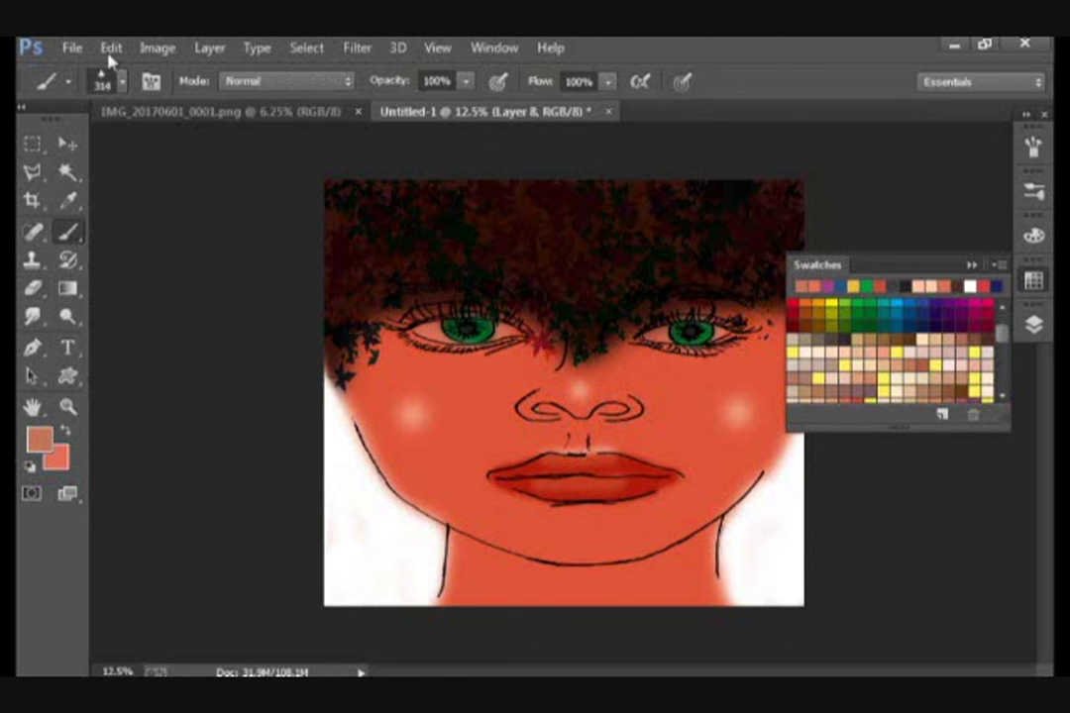
pyautogui.click(122, 84)
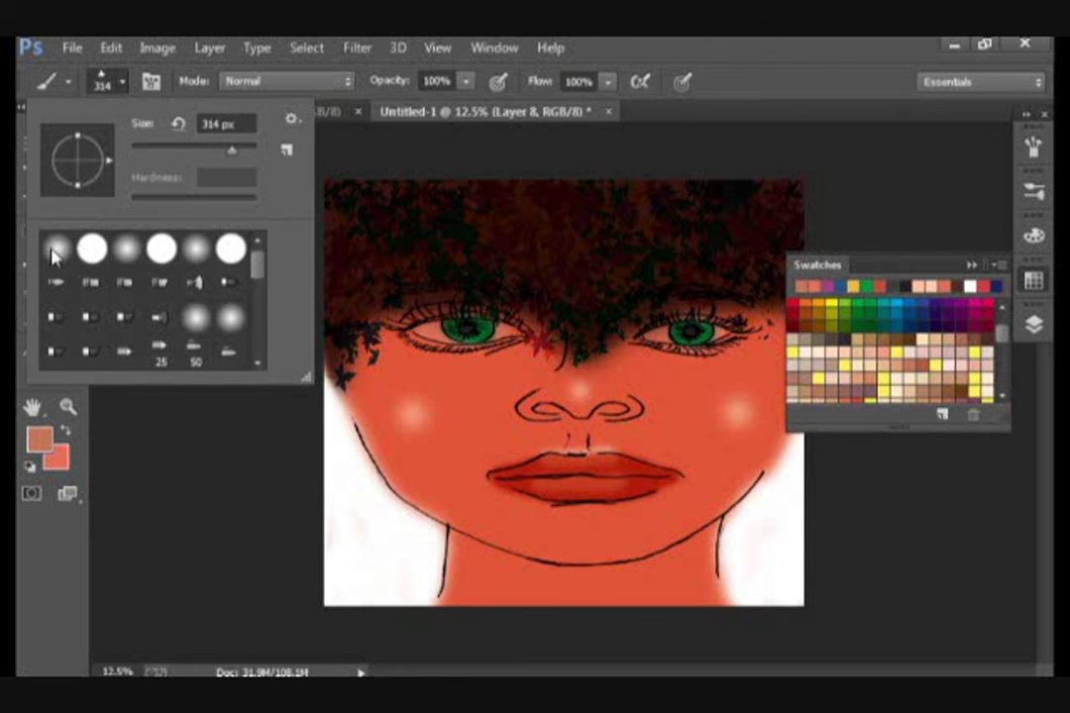
pyautogui.click(560, 416)
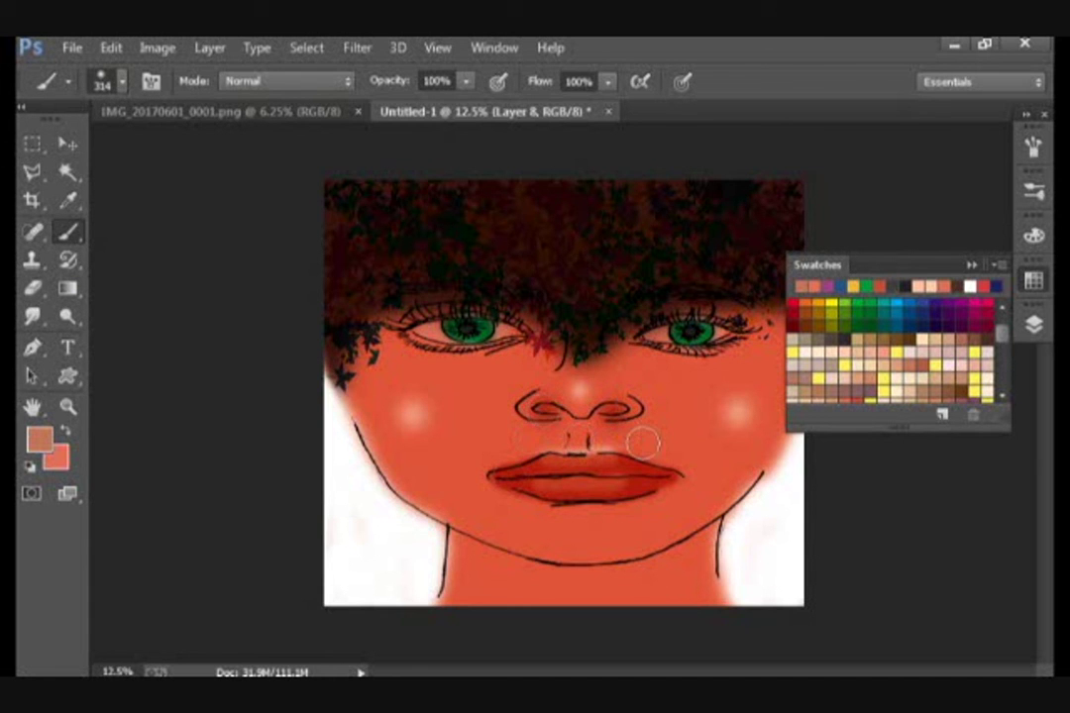
pyautogui.rightClick(557, 518)
pyautogui.press('Return')
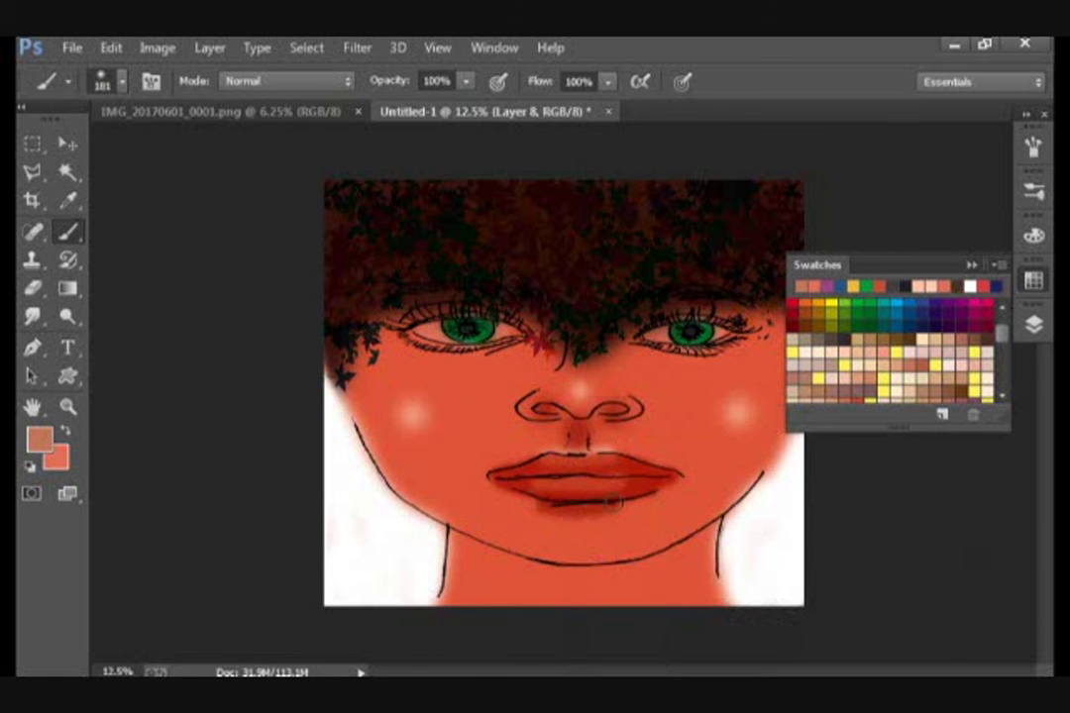